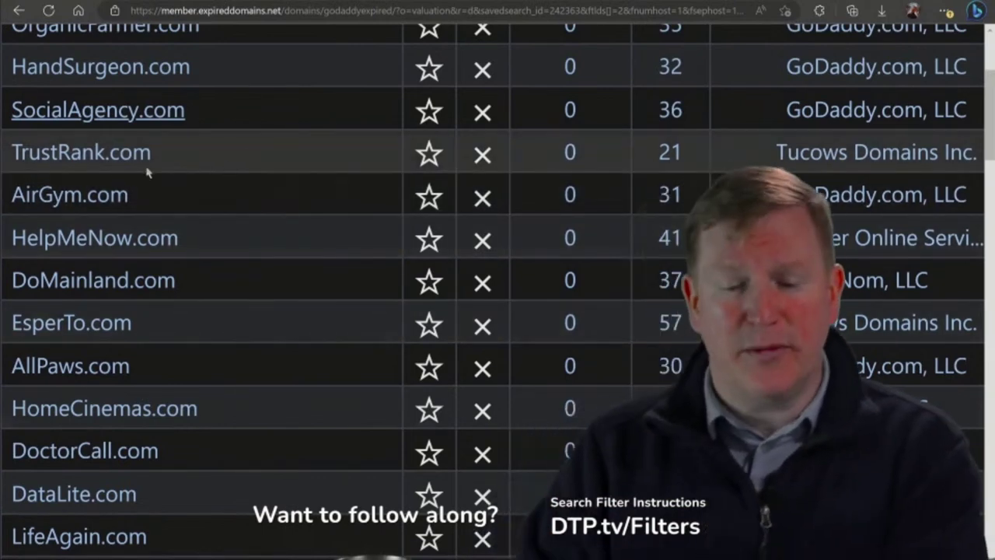
Open the auction listing for TrustRank.com and look up its name in SpyFu as the keyword "trust rank".
{"action": "left_click", "coordinate": [91, 161]}
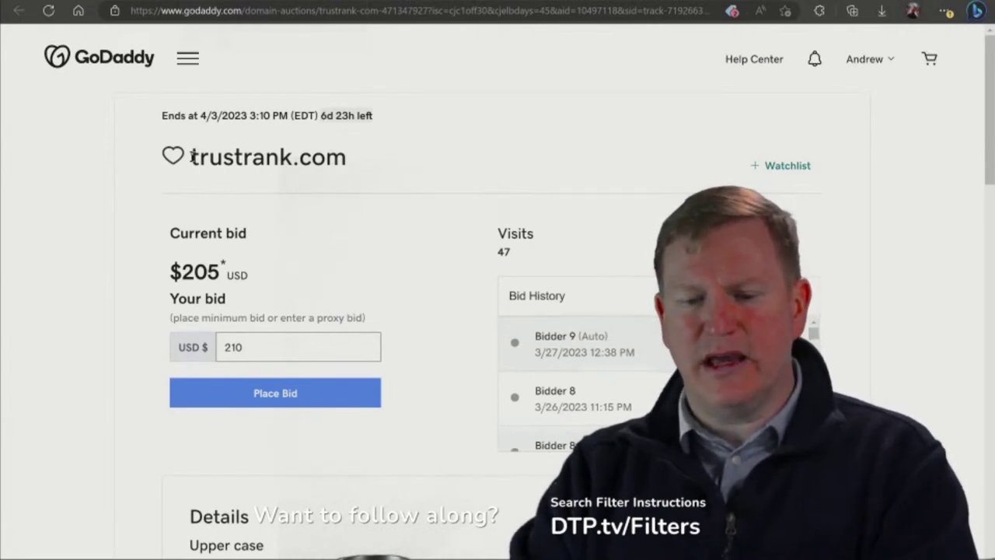
{"action": "left_click_drag", "start_coordinate": [192, 156], "coordinate": [284, 155]}
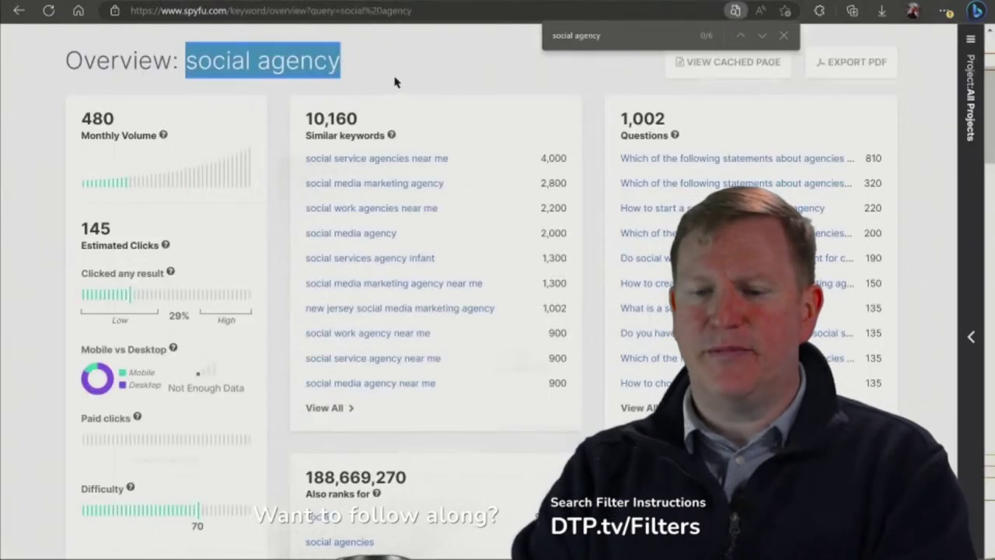
{"action": "left_click", "coordinate": [394, 81]}
{"action": "scroll", "coordinate": [311, 90], "scroll_direction": "up", "scroll_amount": 3}
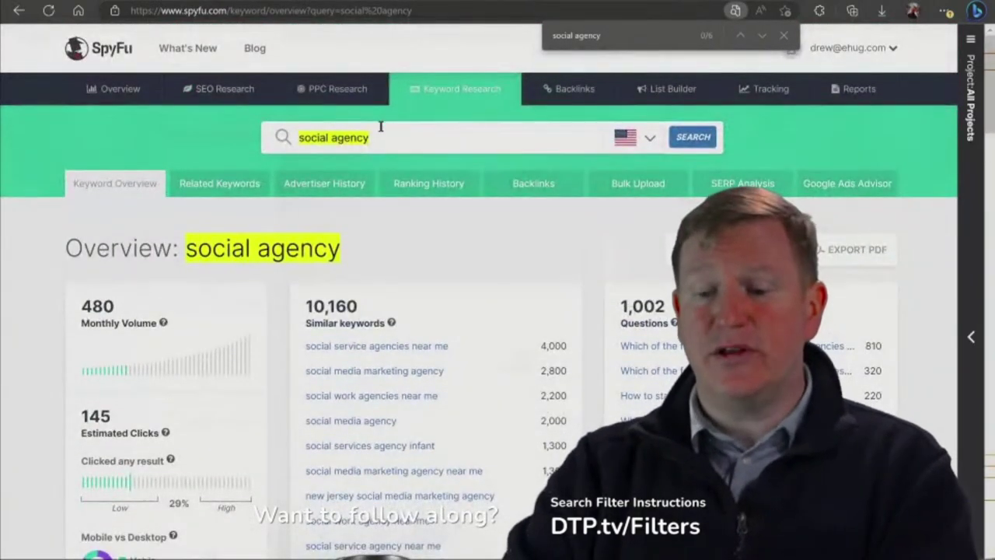
{"action": "triple_click", "coordinate": [380, 138]}
{"action": "type", "text": "trustrank"}
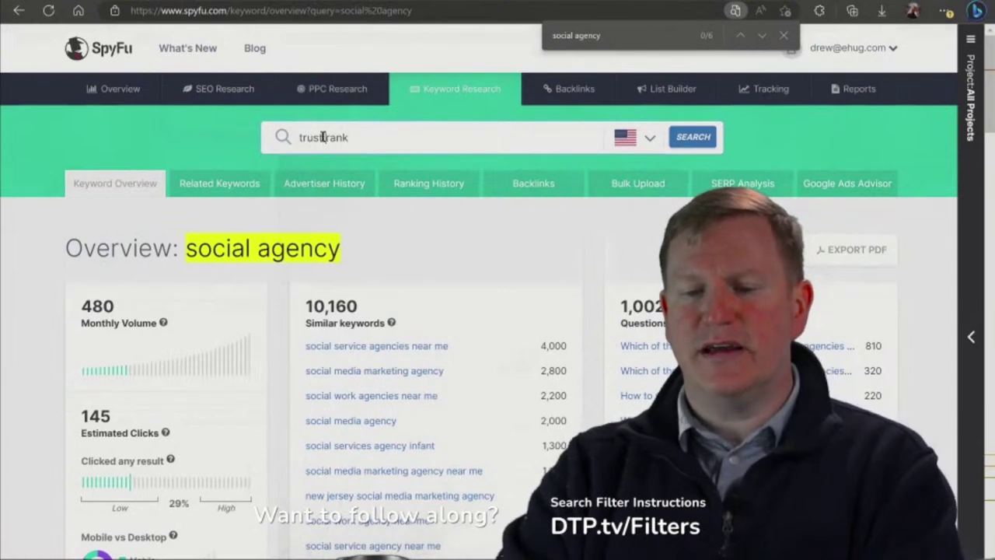
{"action": "left_click", "coordinate": [694, 137]}
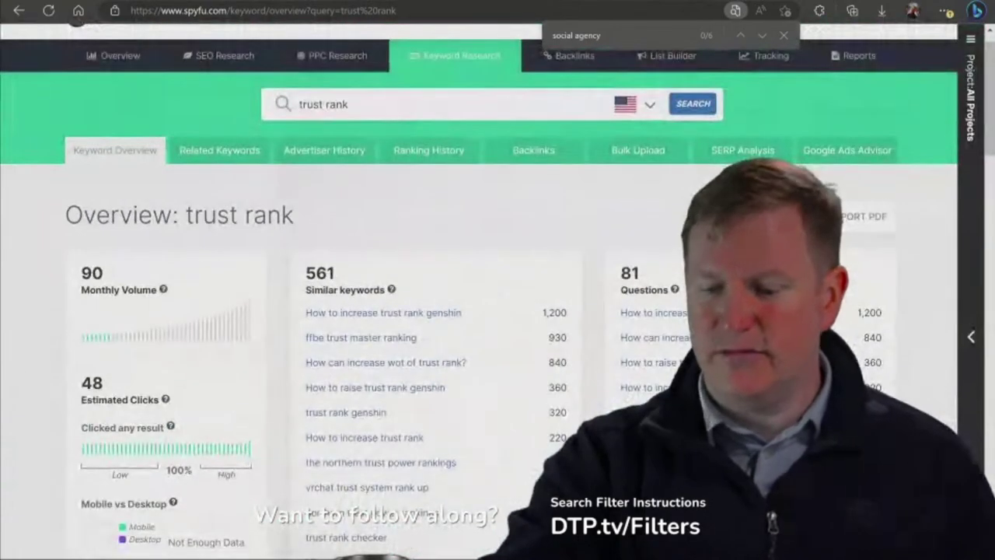
Examine the keyword overview for trust rank, including difficulty, cost per click, similar keywords and the terms it also ranks for.
{"action": "scroll", "coordinate": [497, 292], "scroll_direction": "down", "scroll_amount": 5}
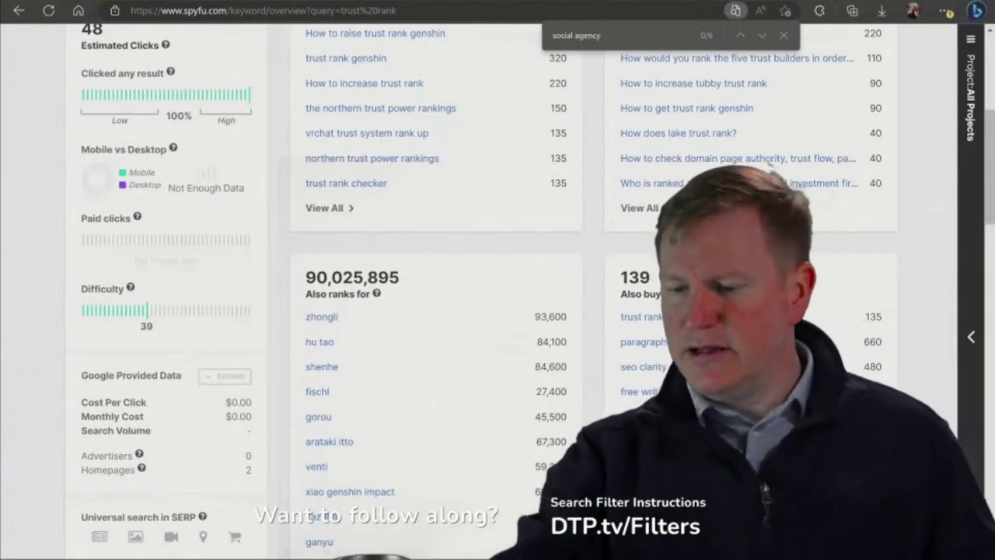
{"action": "key", "text": "ctrl+plus"}
{"action": "key", "text": "ctrl+plus"}
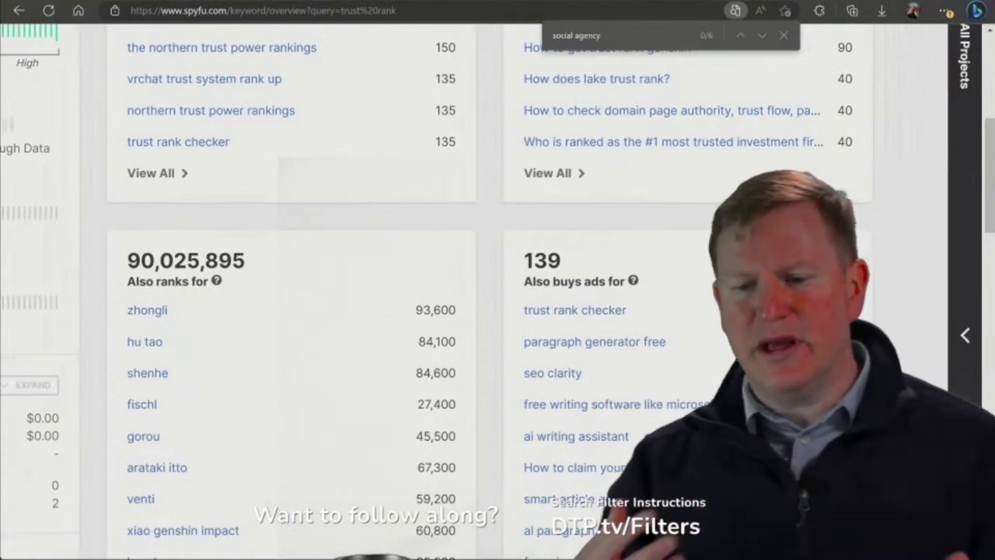
{"action": "scroll", "coordinate": [498, 296], "scroll_direction": "up", "scroll_amount": 4}
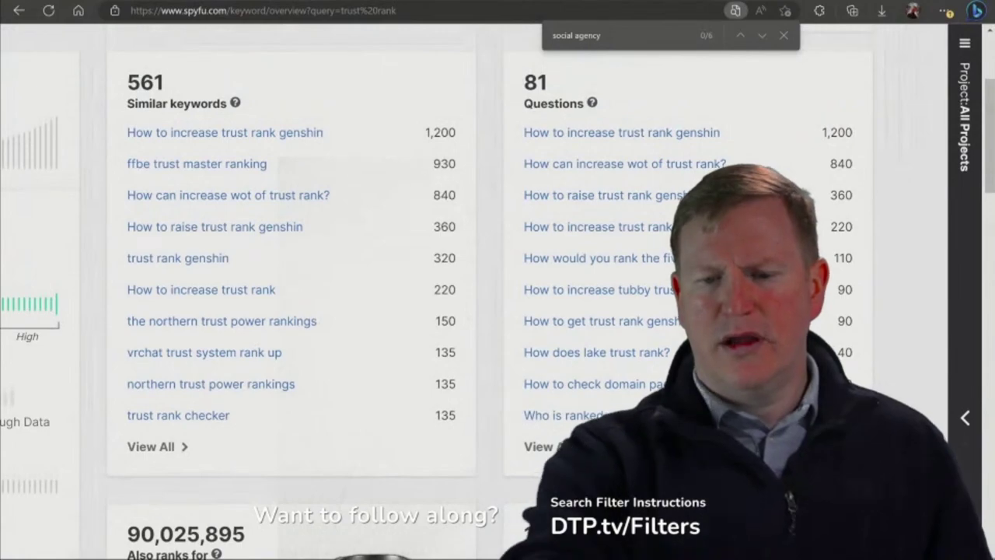
{"action": "scroll", "coordinate": [67, 62], "scroll_direction": "up", "scroll_amount": 5}
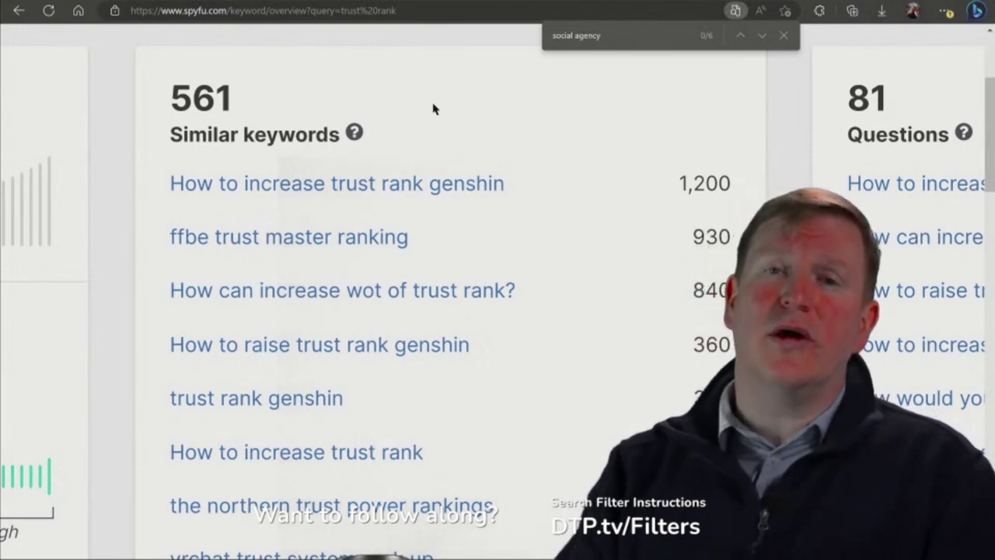
{"action": "key", "text": "ctrl+0"}
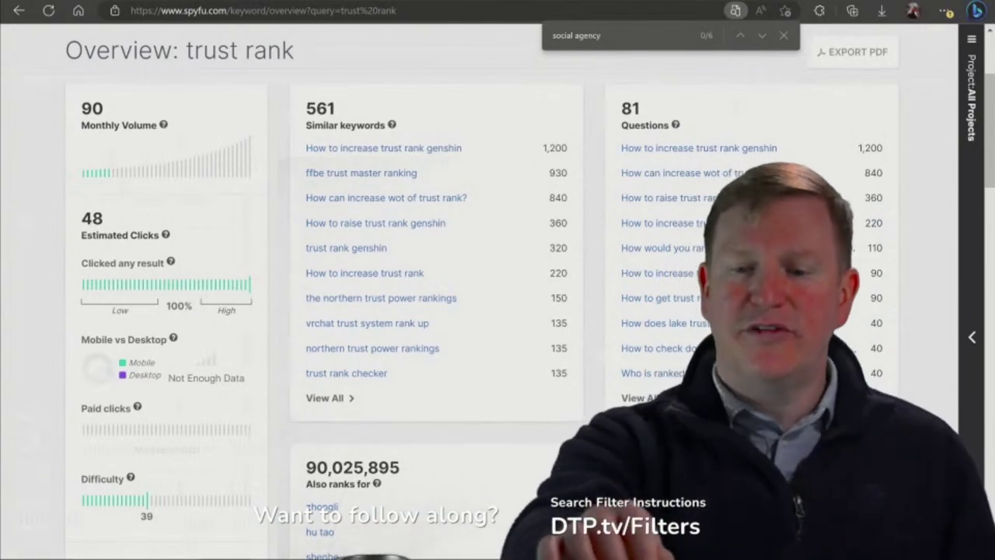
{"action": "key", "text": "Escape"}
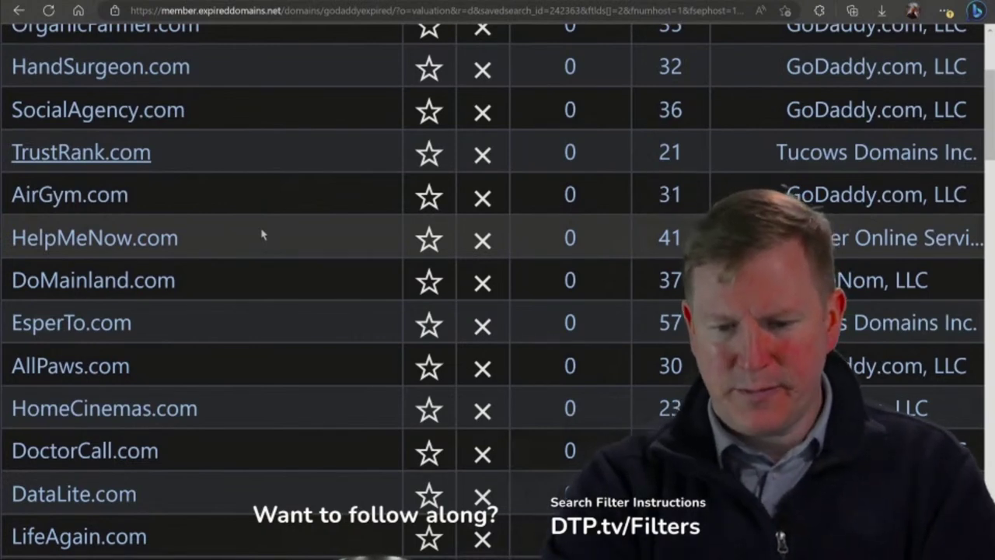
Return to the expired domains list and review the names from AirGym.com down past StreamAudio.com for promising candidates.
{"action": "scroll", "coordinate": [263, 235], "scroll_direction": "down", "scroll_amount": 2}
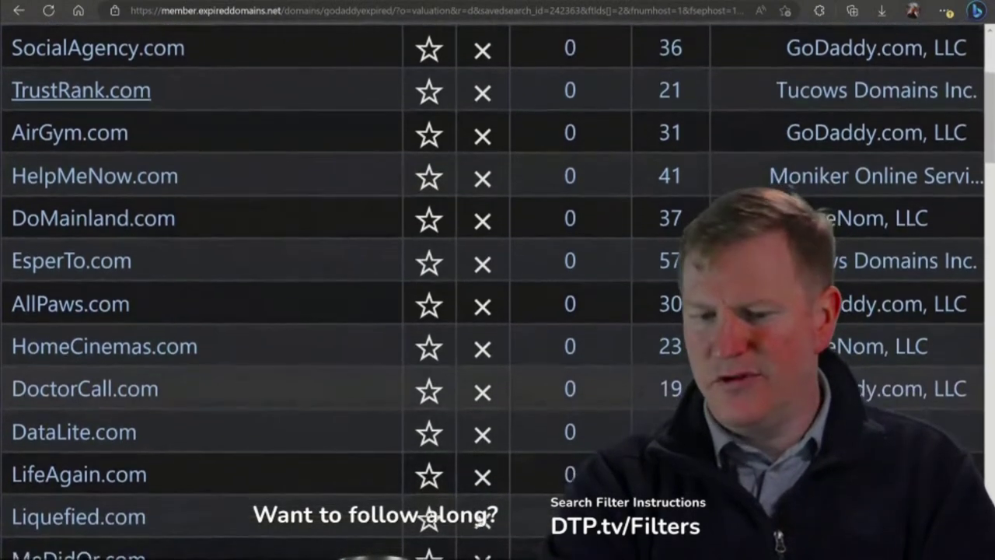
{"action": "scroll", "coordinate": [497, 288], "scroll_direction": "down", "scroll_amount": 1}
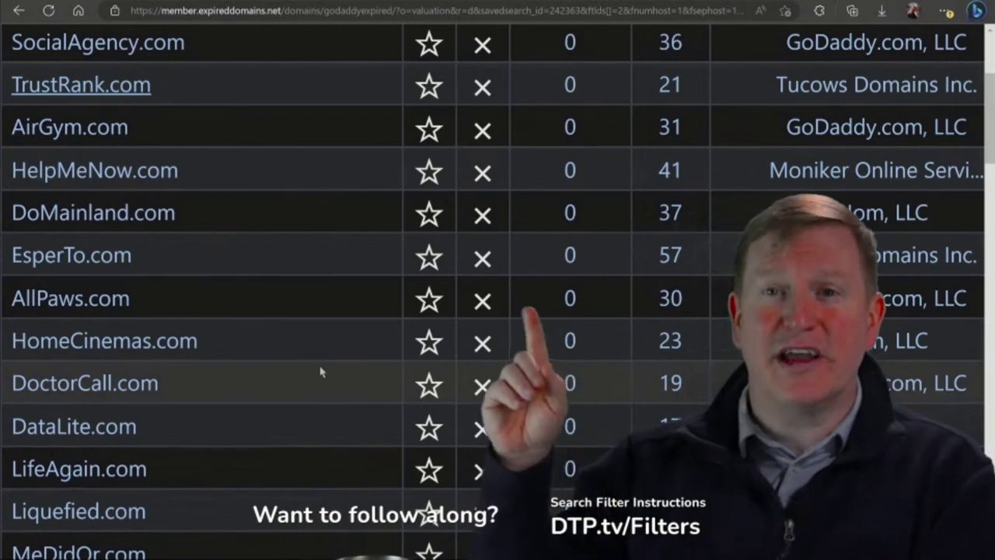
{"action": "key", "text": "ctrl+plus"}
{"action": "key", "text": "ctrl+plus"}
{"action": "key", "text": "ctrl+plus"}
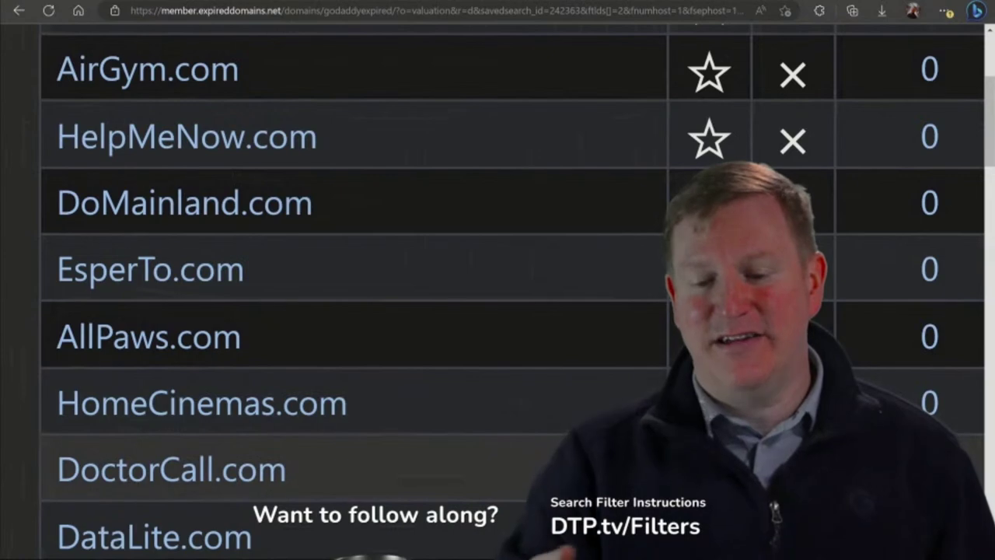
{"action": "key", "text": "ctrl+0"}
{"action": "scroll", "coordinate": [498, 296], "scroll_direction": "down", "scroll_amount": 3}
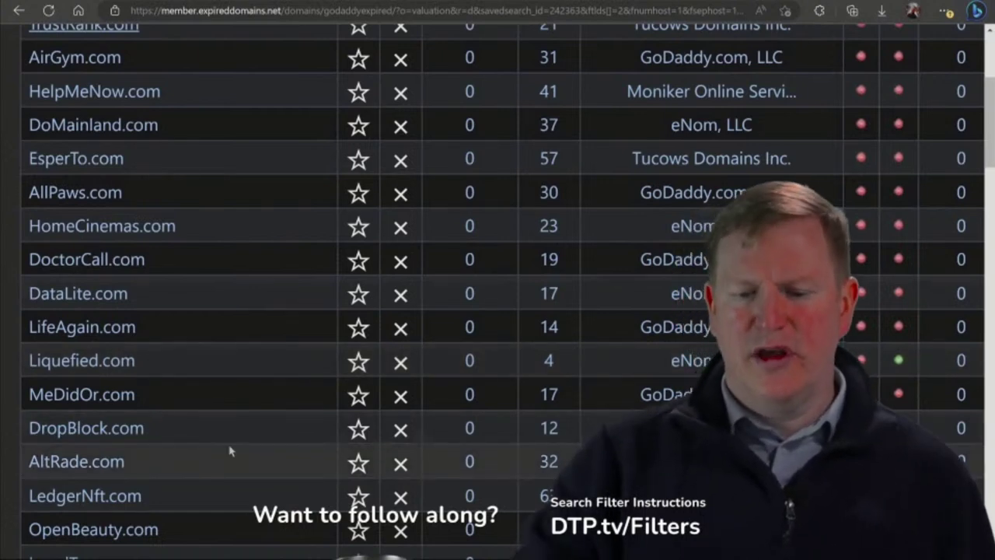
{"action": "scroll", "coordinate": [229, 451], "scroll_direction": "down", "scroll_amount": 1}
{"action": "scroll", "coordinate": [229, 398], "scroll_direction": "down", "scroll_amount": 4}
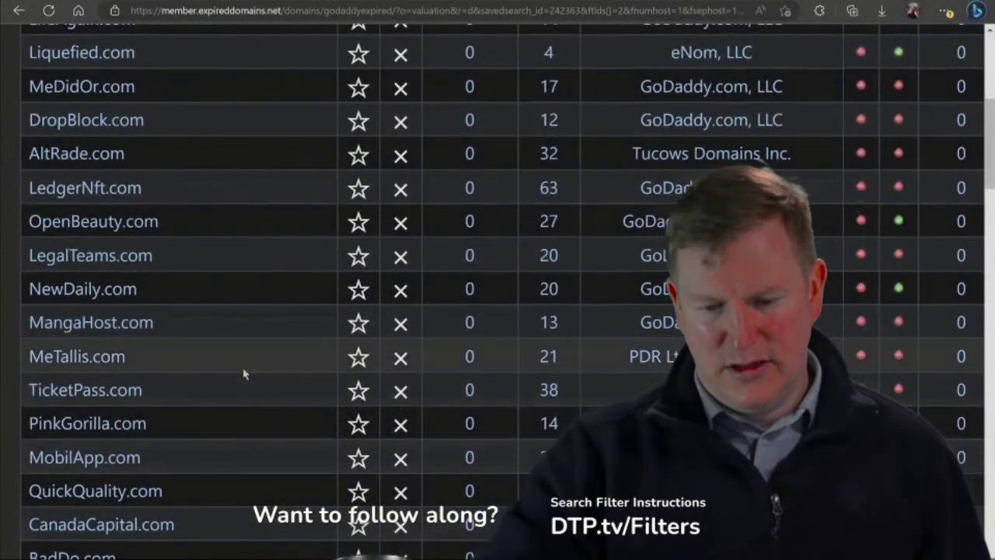
{"action": "scroll", "coordinate": [243, 374], "scroll_direction": "down", "scroll_amount": 5}
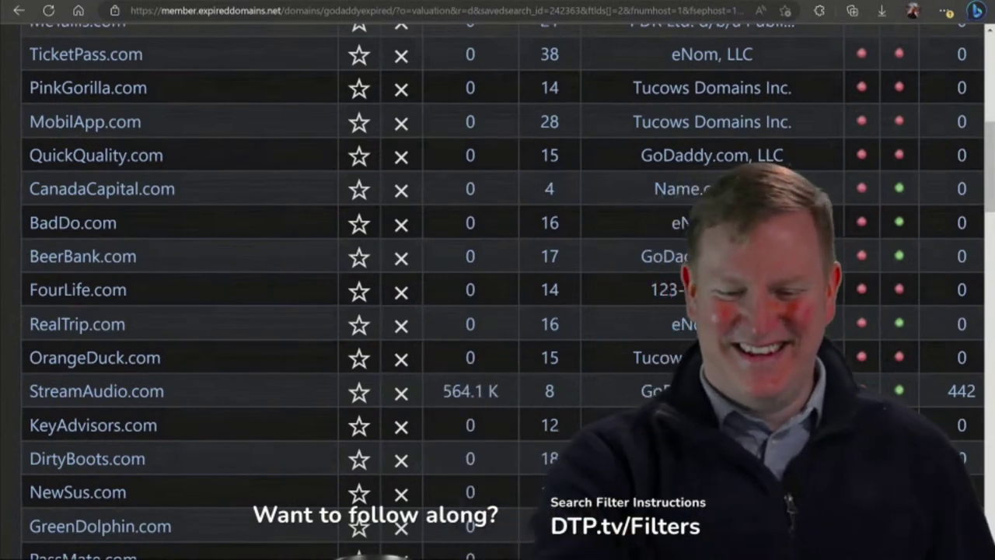
{"action": "key", "text": "ctrl+plus"}
{"action": "key", "text": "ctrl+plus"}
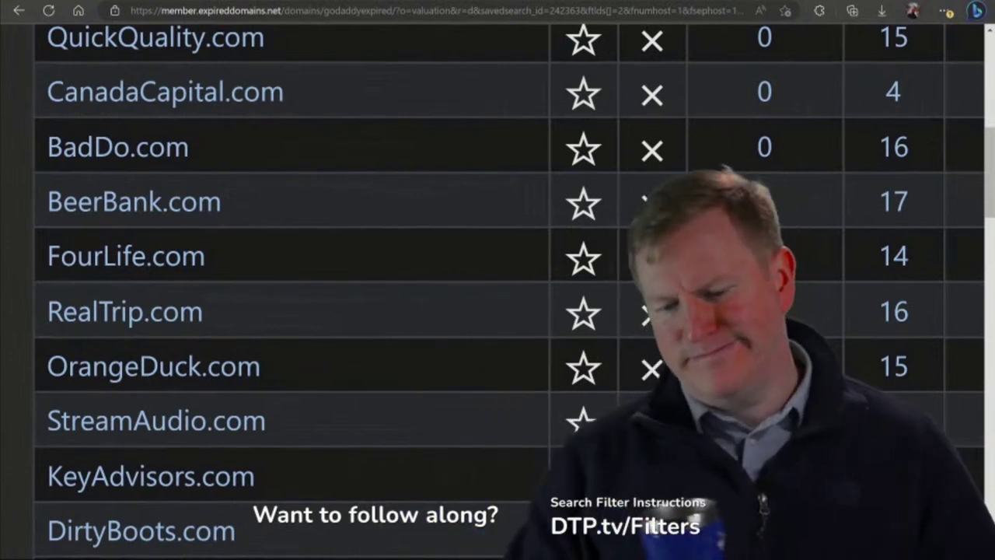
{"action": "scroll", "coordinate": [498, 292], "scroll_direction": "down", "scroll_amount": 4}
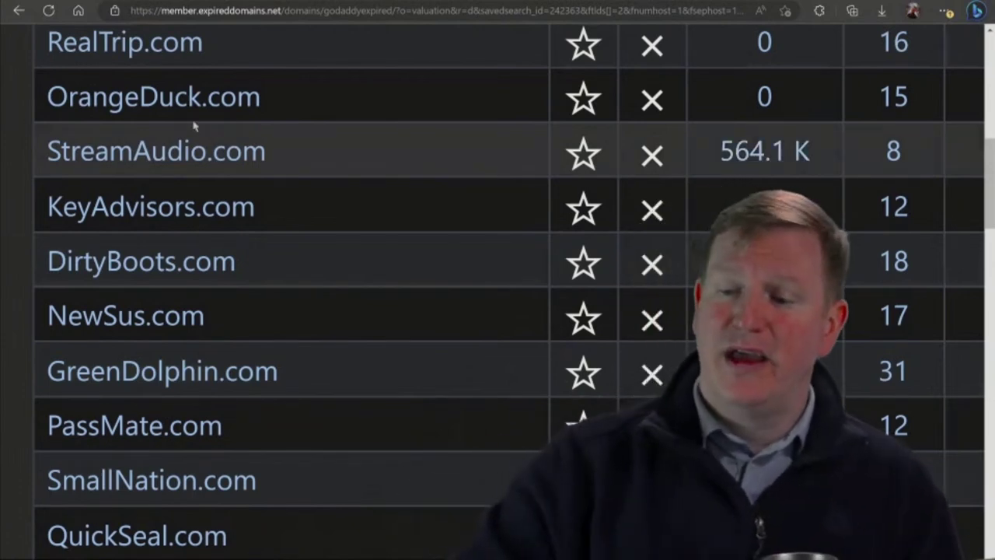
Open the auction listing for StreamAudio.com and copy the name "streamaudio" without its extension.
{"action": "left_click", "coordinate": [159, 153]}
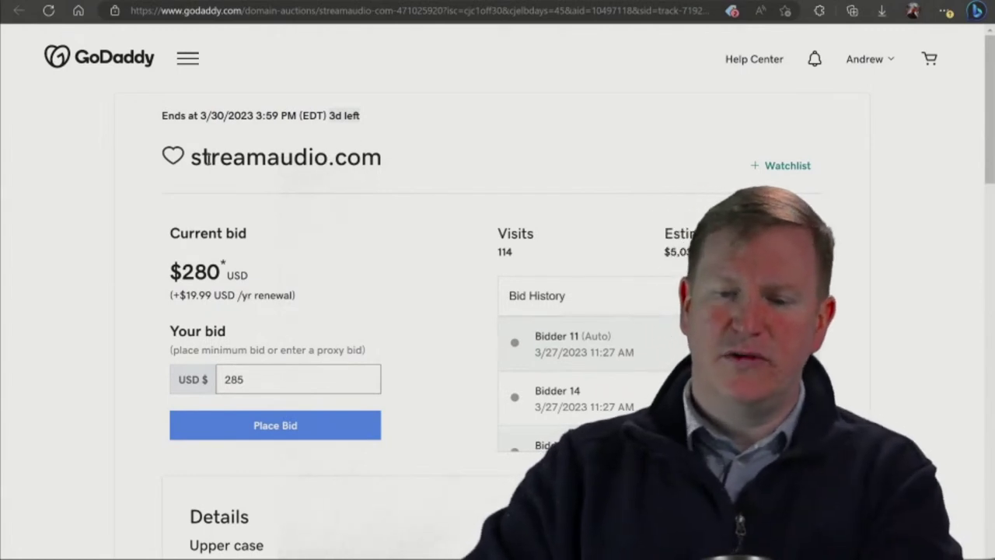
{"action": "right_click", "coordinate": [198, 159]}
{"action": "key", "text": "Escape"}
{"action": "left_click_drag", "start_coordinate": [194, 159], "coordinate": [327, 158]}
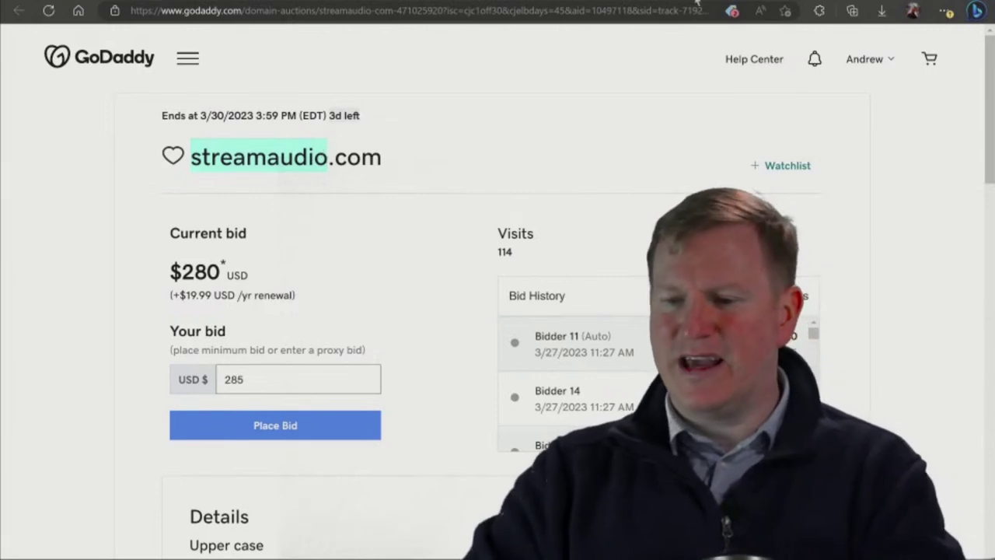
{"action": "right_click", "coordinate": [723, 4]}
{"action": "key", "text": "Escape"}
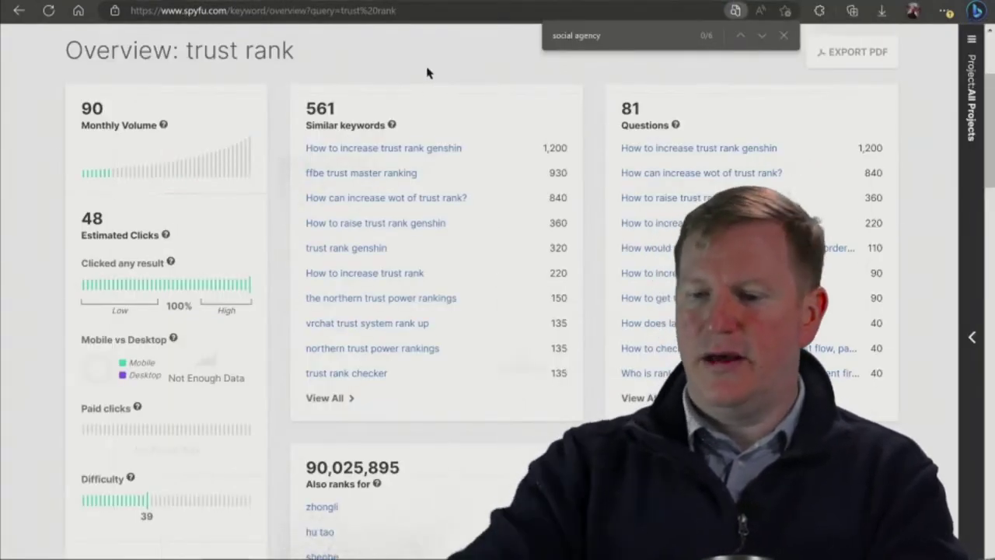
Replace the previous keyword in SpyFu with "stream audio" and run the search.
{"action": "scroll", "coordinate": [426, 73], "scroll_direction": "up", "scroll_amount": 3}
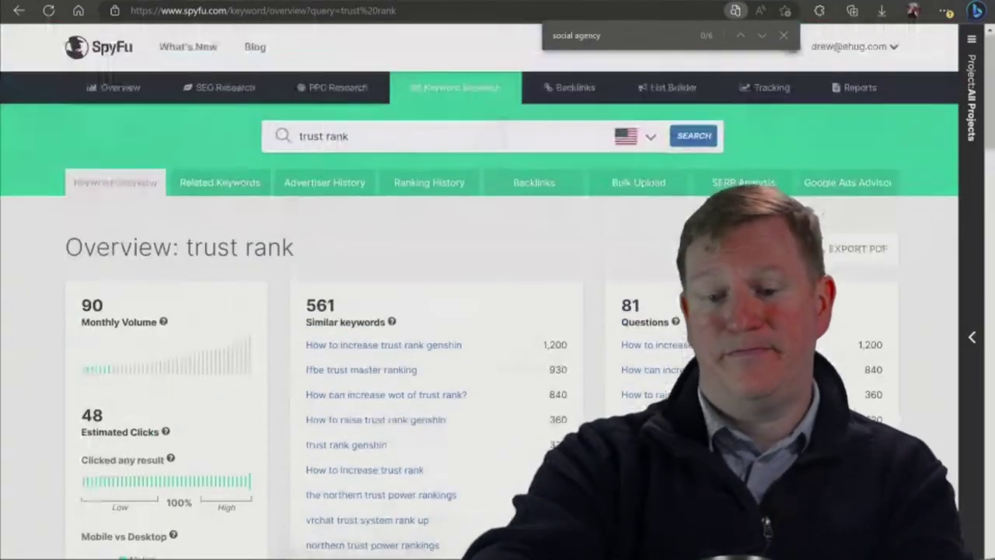
{"action": "left_click", "coordinate": [471, 142]}
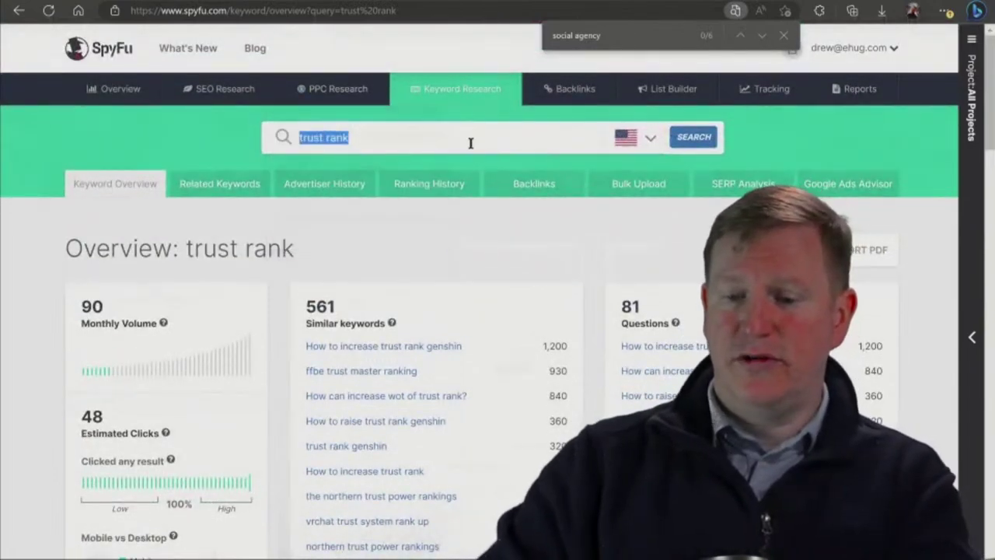
{"action": "type", "text": "streamaudio"}
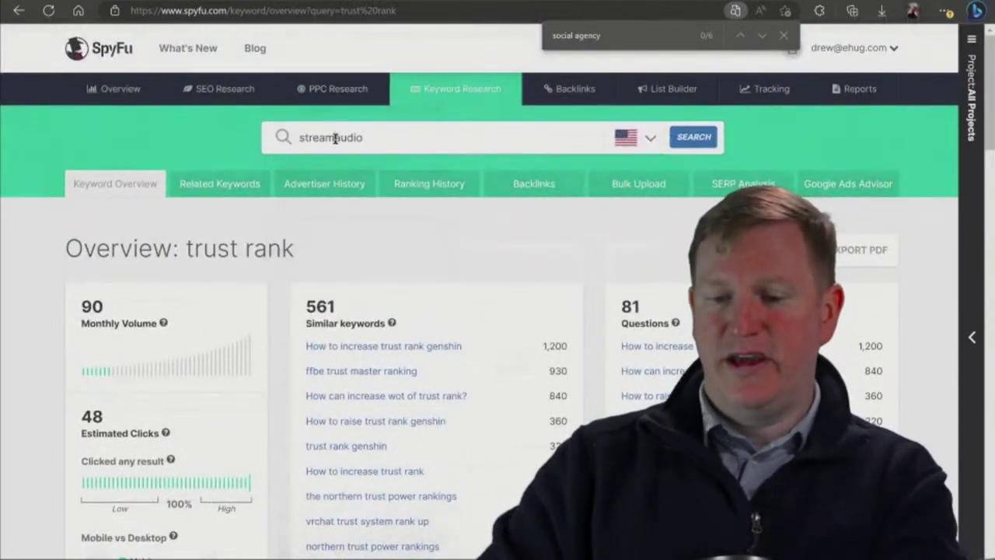
{"action": "left_click", "coordinate": [688, 143]}
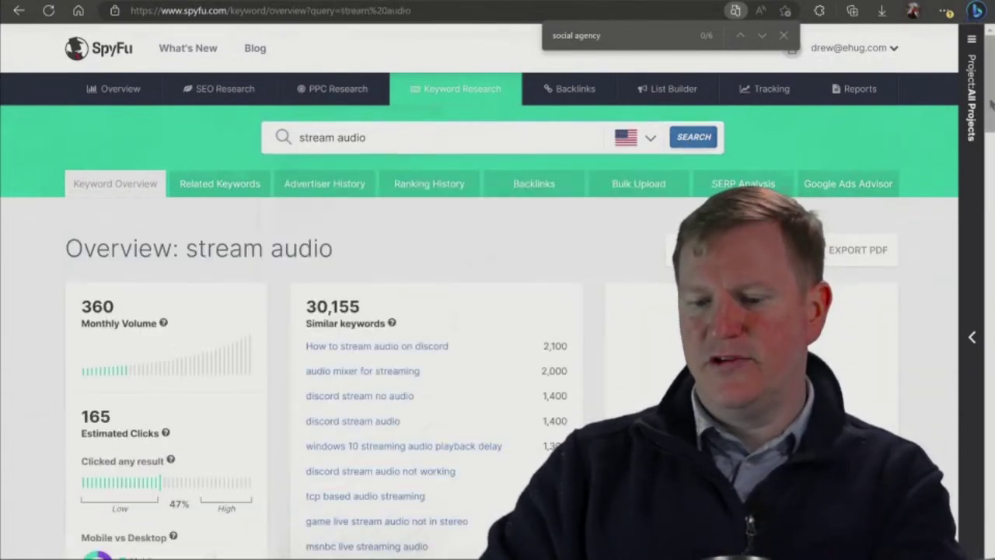
Find every occurrence of "stream audio" within the keyword overview page.
{"action": "scroll", "coordinate": [990, 101], "scroll_direction": "down", "scroll_amount": 2}
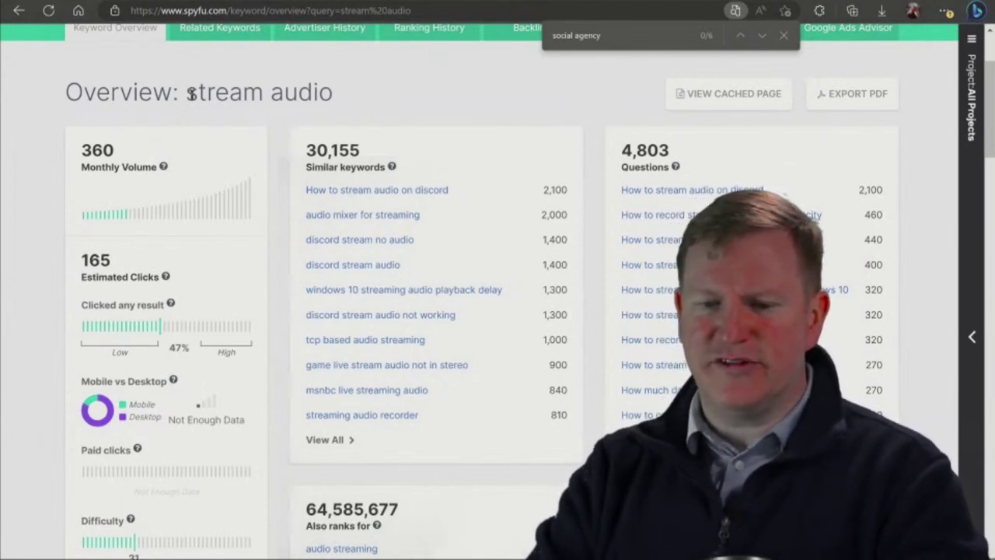
{"action": "left_click_drag", "start_coordinate": [190, 94], "coordinate": [347, 102]}
{"action": "key", "text": "ctrl+f"}
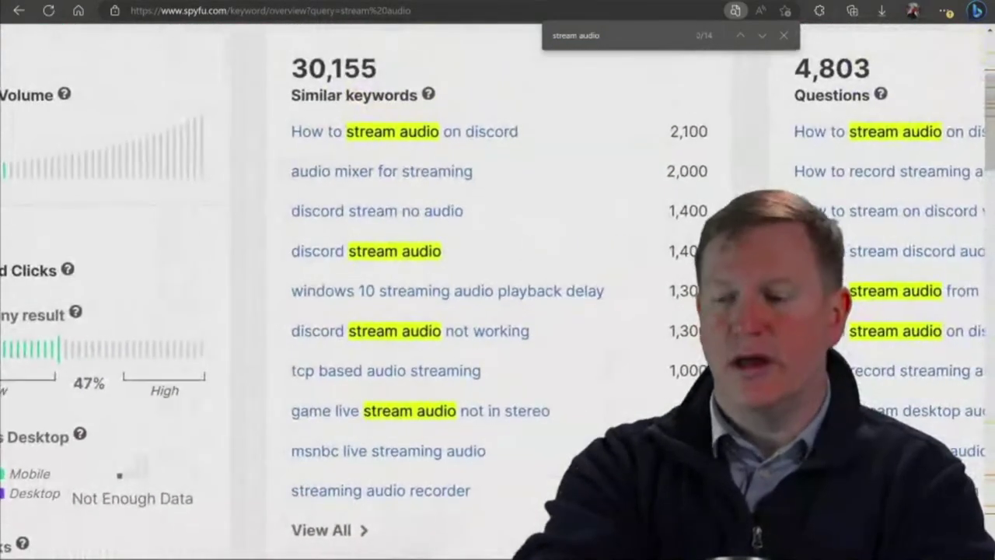
Examine the stream audio overview, comparing similar keywords, difficulty and the Google-provided cost per click, monthly cost and search volume.
{"action": "scroll", "coordinate": [497, 288], "scroll_direction": "down", "scroll_amount": 8}
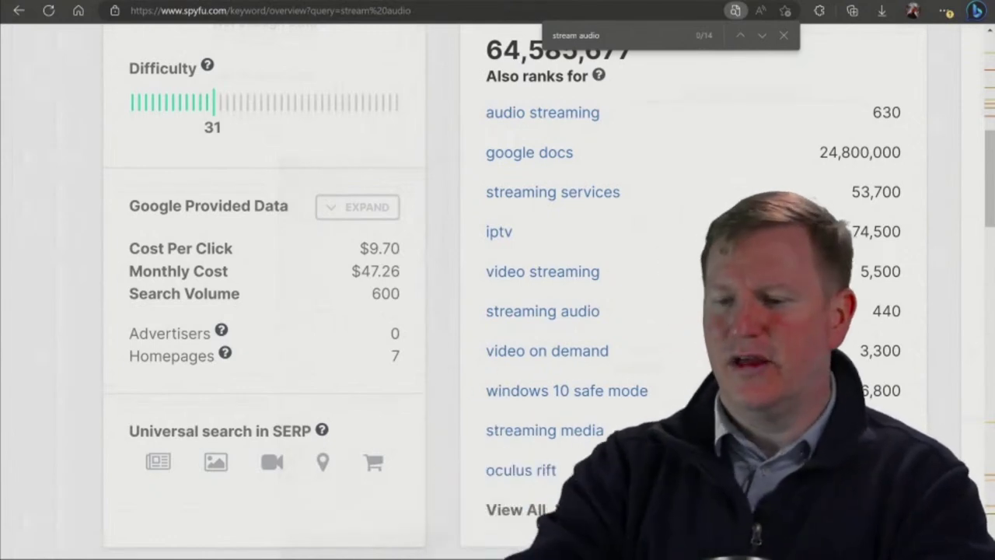
{"action": "key", "text": "ctrl+minus"}
{"action": "key", "text": "ctrl+minus"}
{"action": "key", "text": "ctrl+minus"}
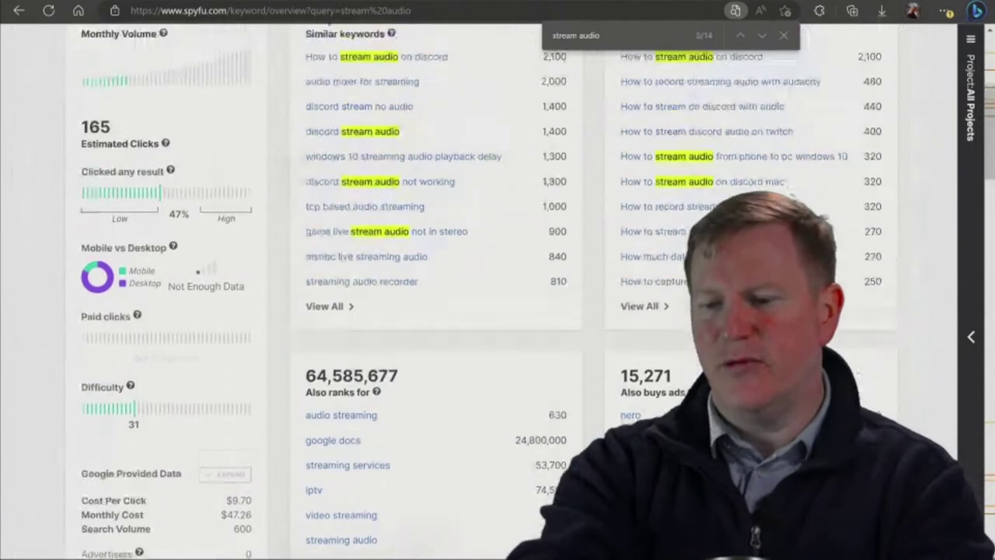
{"action": "scroll", "coordinate": [478, 295], "scroll_direction": "up", "scroll_amount": 2}
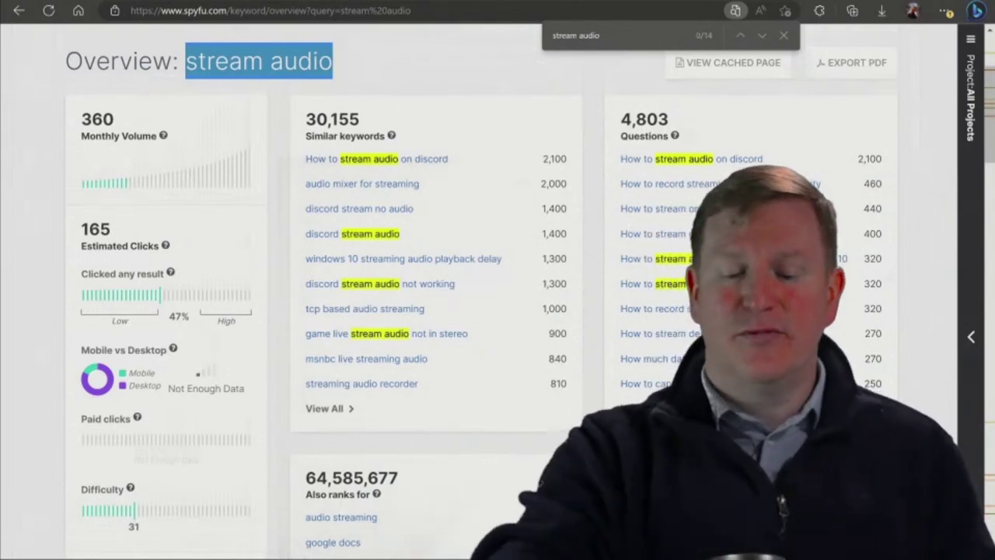
{"action": "scroll", "coordinate": [497, 295], "scroll_direction": "down", "scroll_amount": 3}
{"action": "key", "text": "ctrl+plus"}
{"action": "key", "text": "ctrl+plus"}
{"action": "key", "text": "ctrl+plus"}
{"action": "key", "text": "ctrl+plus"}
{"action": "key", "text": "ctrl+plus"}
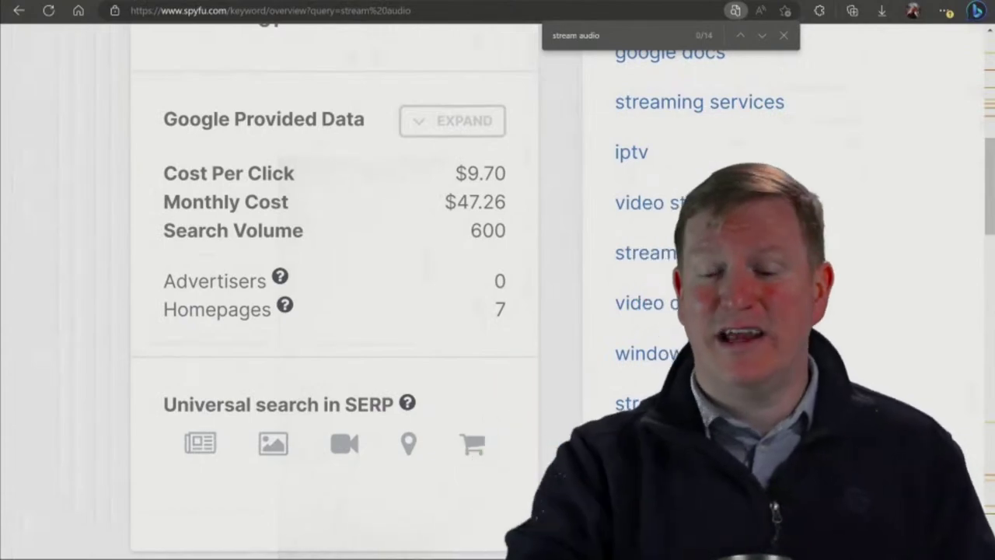
{"action": "key", "text": "ctrl+0"}
{"action": "scroll", "coordinate": [497, 295], "scroll_direction": "up", "scroll_amount": 10}
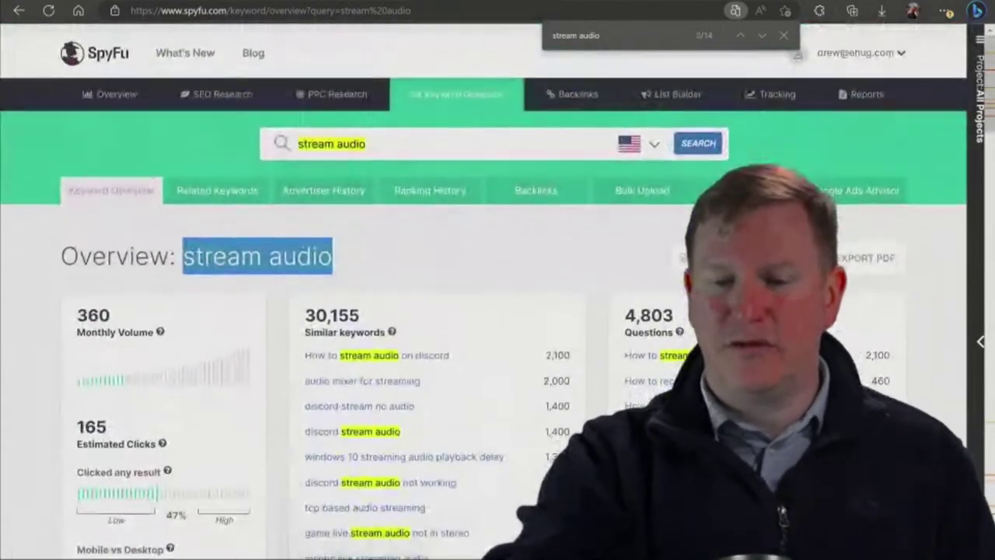
Close the page search and go back through the StreamAudio.com auction listing to the expired domains list.
{"action": "key", "text": "Escape"}
{"action": "key", "text": "ctrl+Tab"}
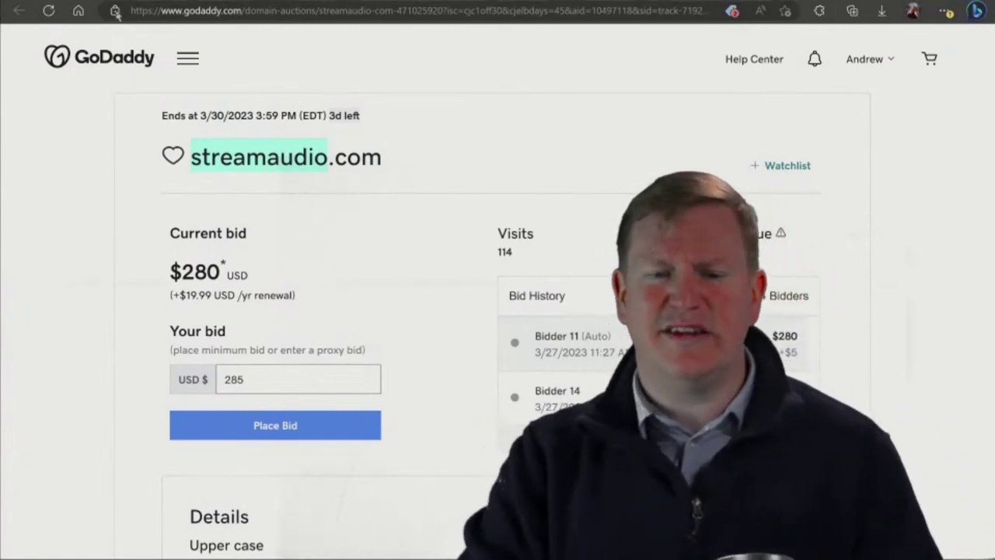
{"action": "key", "text": "ctrl+Tab"}
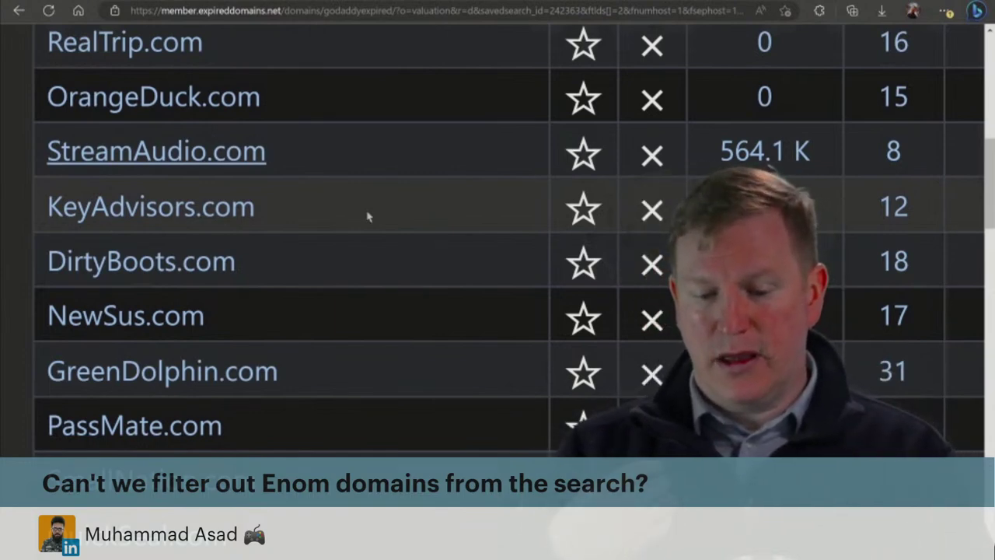
Open the filter settings of the GoDaddy expired domains list.
{"action": "scroll", "coordinate": [368, 217], "scroll_direction": "down", "scroll_amount": 5}
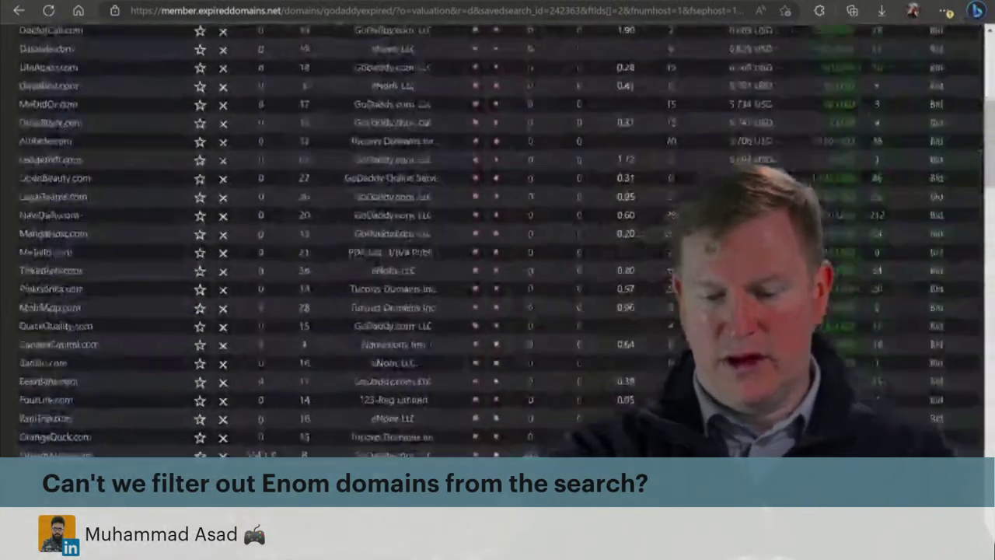
{"action": "scroll", "coordinate": [497, 233], "scroll_direction": "up", "scroll_amount": 10}
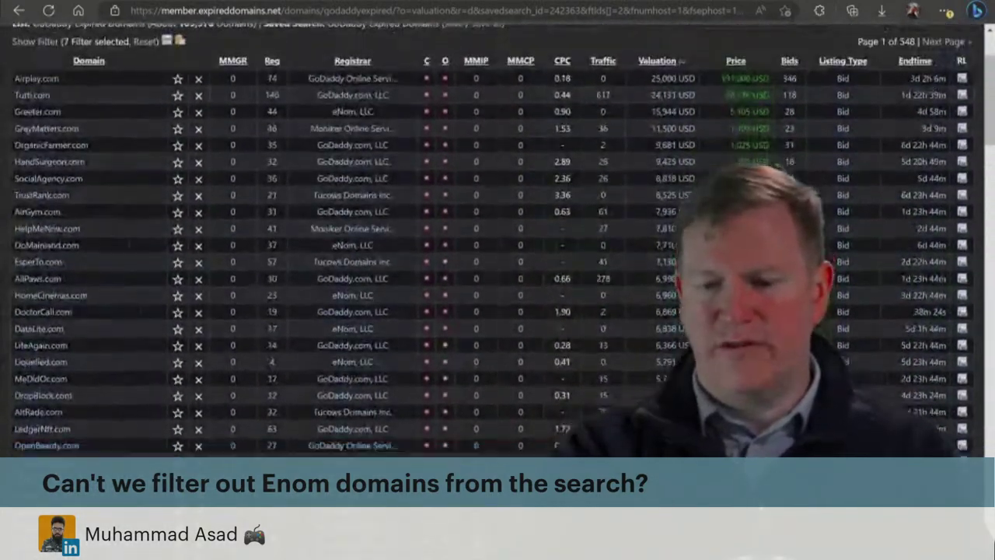
{"action": "scroll", "coordinate": [497, 234], "scroll_direction": "down", "scroll_amount": 5}
{"action": "scroll", "coordinate": [497, 233], "scroll_direction": "up", "scroll_amount": 10}
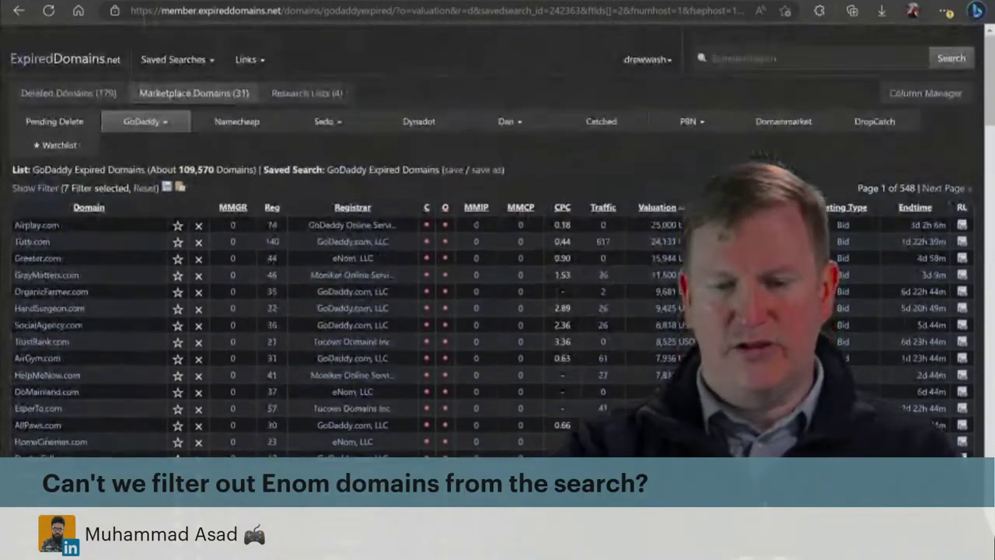
{"action": "scroll", "coordinate": [35, 172], "scroll_direction": "down", "scroll_amount": 1}
{"action": "left_click", "coordinate": [35, 172]}
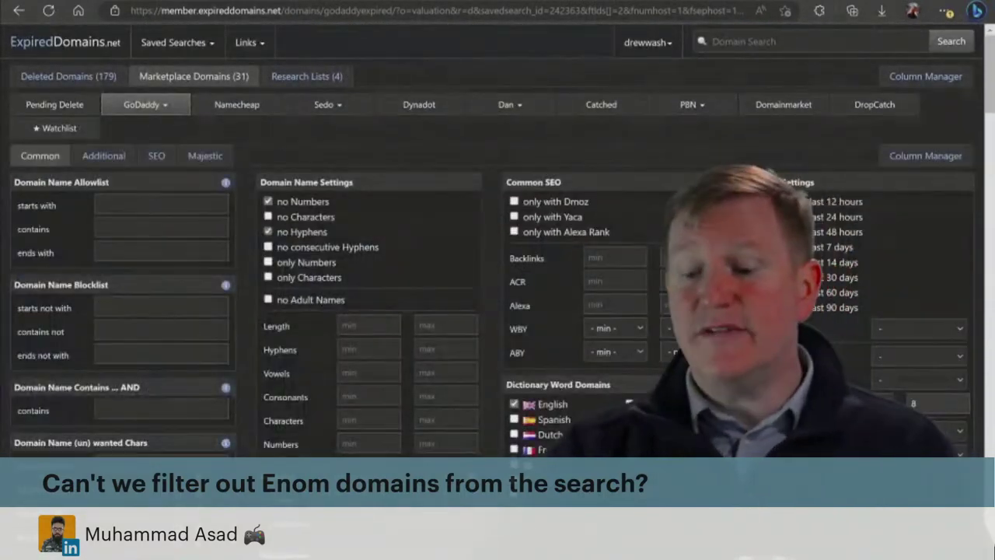
Enter "enom" as the registrar to exclude in the domain filter.
{"action": "scroll", "coordinate": [497, 280], "scroll_direction": "down", "scroll_amount": 3}
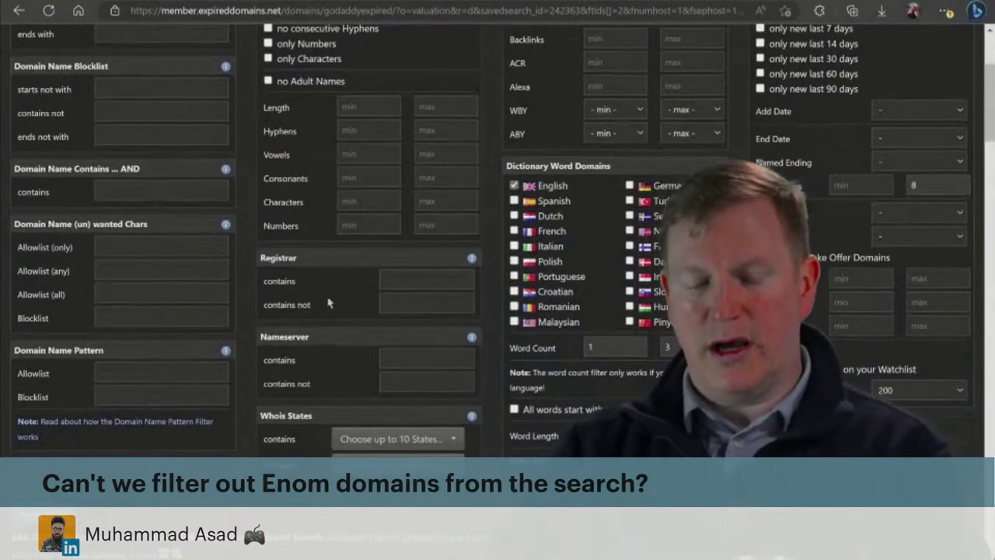
{"action": "scroll", "coordinate": [324, 292], "scroll_direction": "up", "scroll_amount": 5}
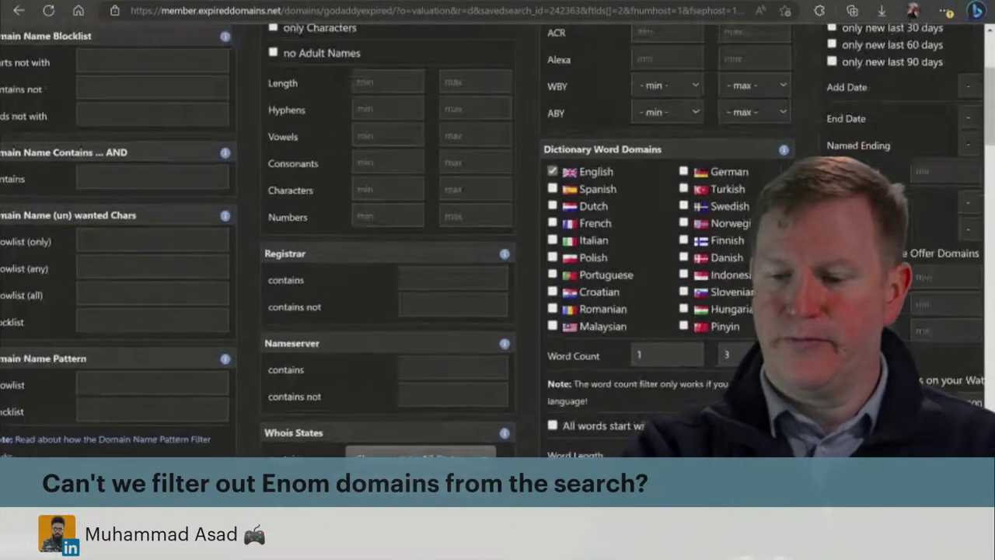
{"action": "scroll", "coordinate": [325, 291], "scroll_direction": "up", "scroll_amount": 1}
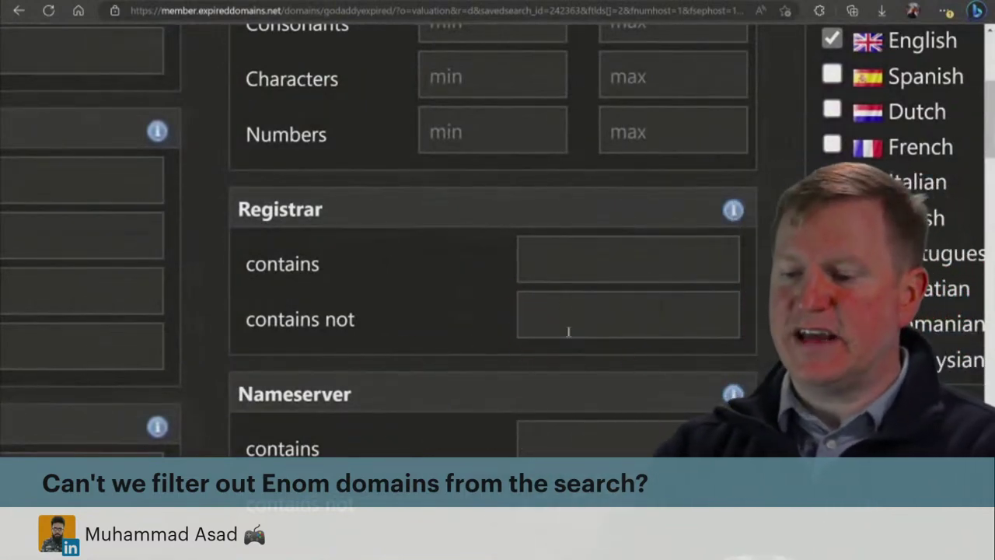
{"action": "type", "text": "e"}
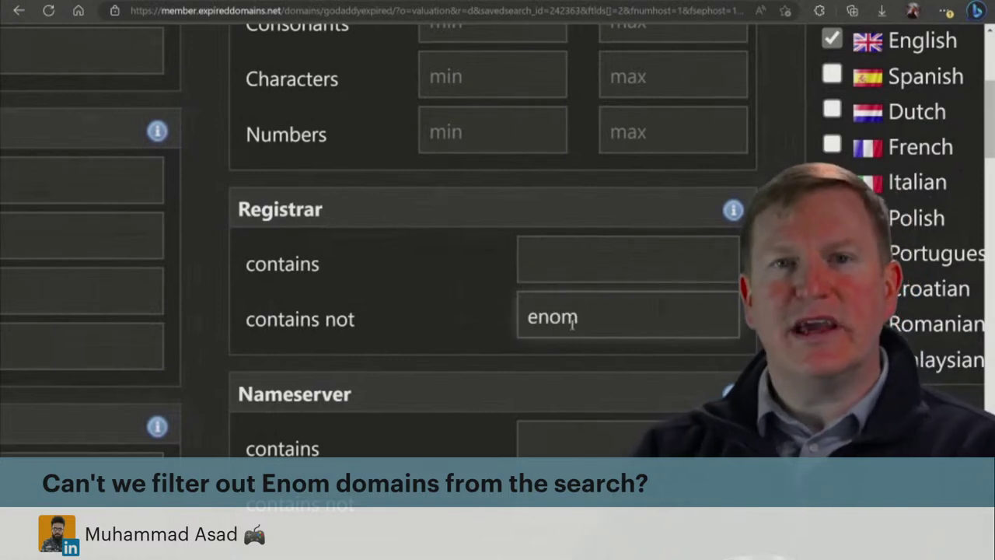
{"action": "type", "text": "nom"}
Clear the excluded registrar name and return to the expired domains list.
{"action": "left_click_drag", "start_coordinate": [580, 319], "coordinate": [495, 331]}
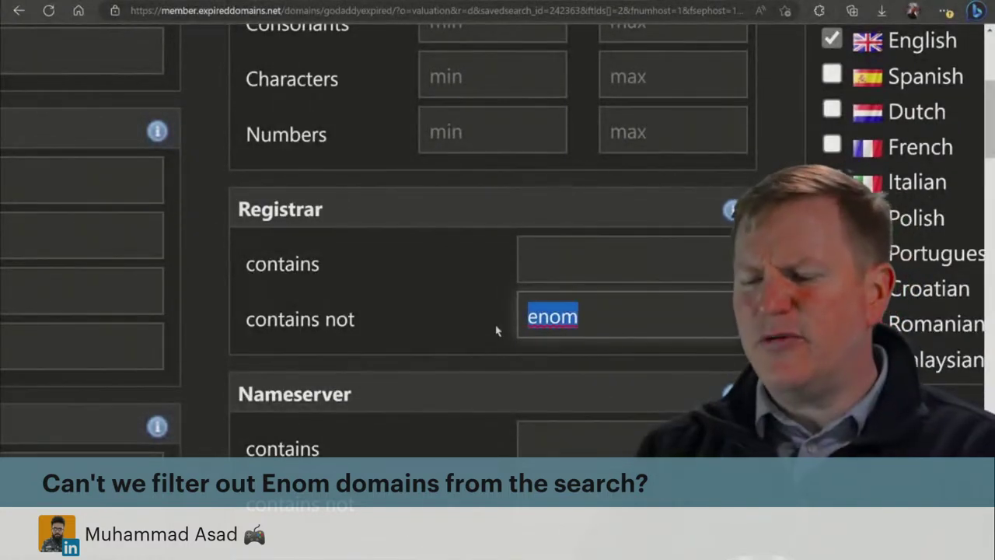
{"action": "key", "text": "BackSpace"}
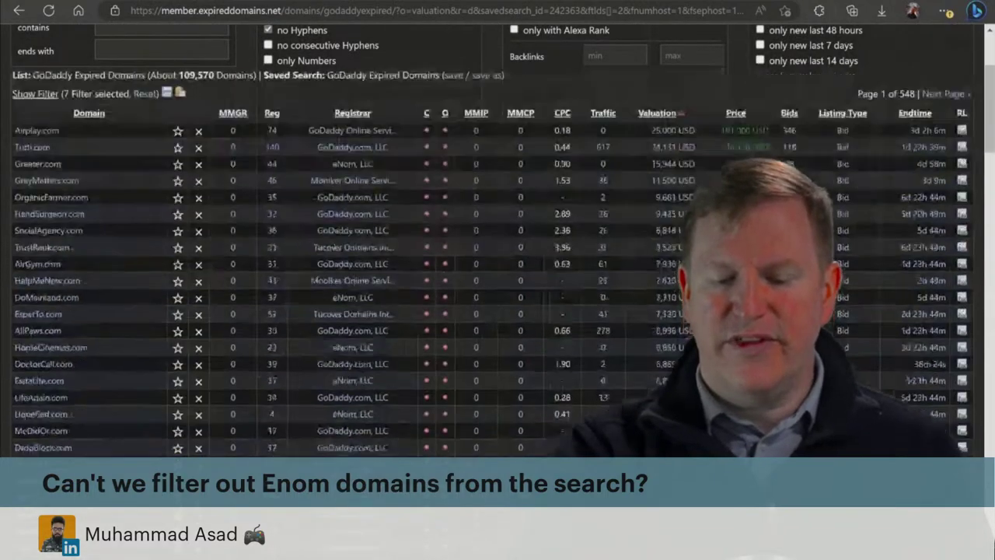
{"action": "scroll", "coordinate": [385, 274], "scroll_direction": "down", "scroll_amount": 5}
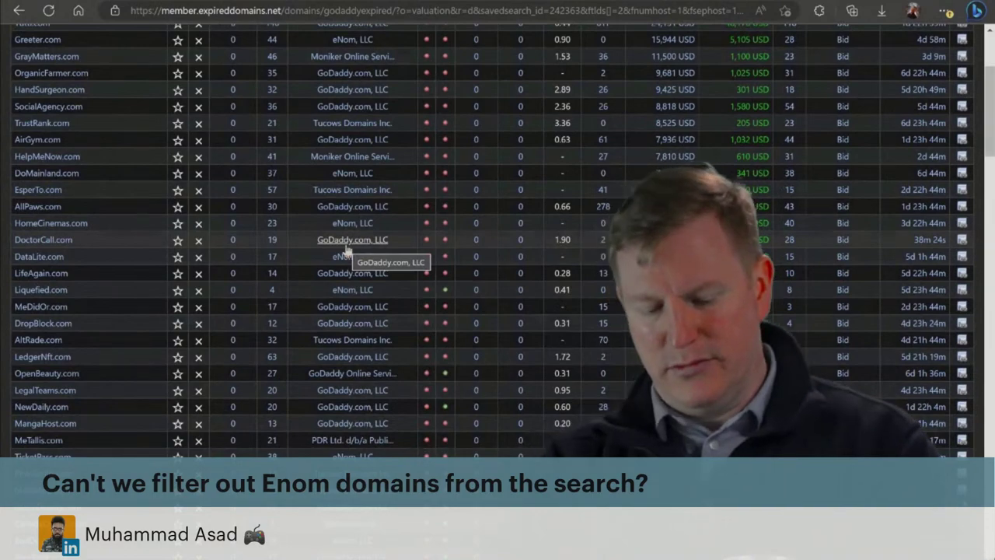
Find "boot" within the expired domains list, then close the page search.
{"action": "key", "text": "ctrl+f"}
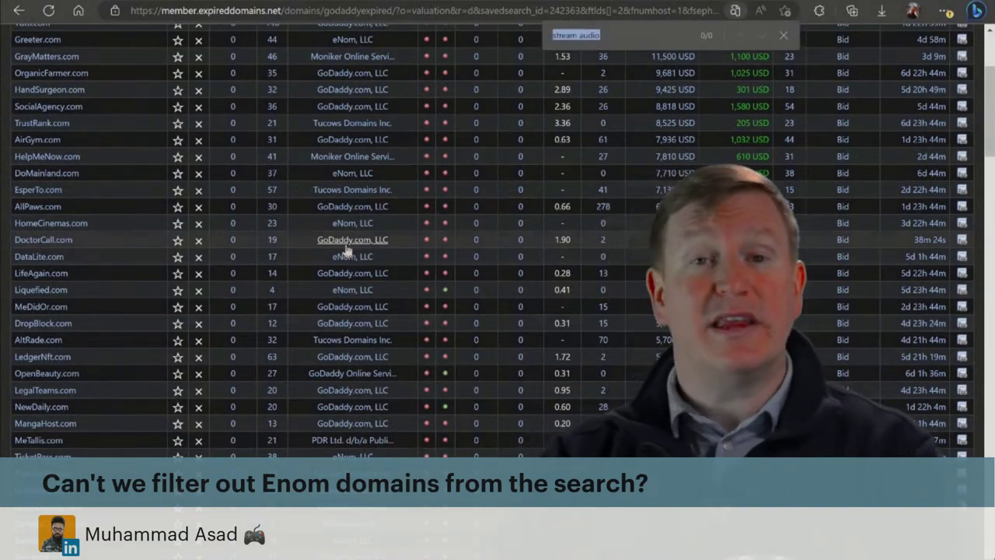
{"action": "type", "text": "boot"}
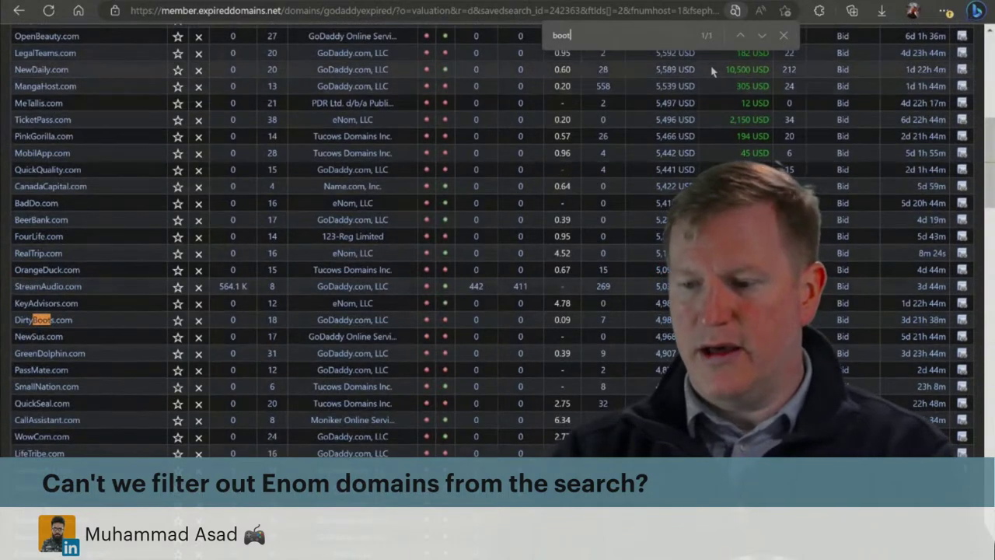
{"action": "left_click", "coordinate": [786, 38]}
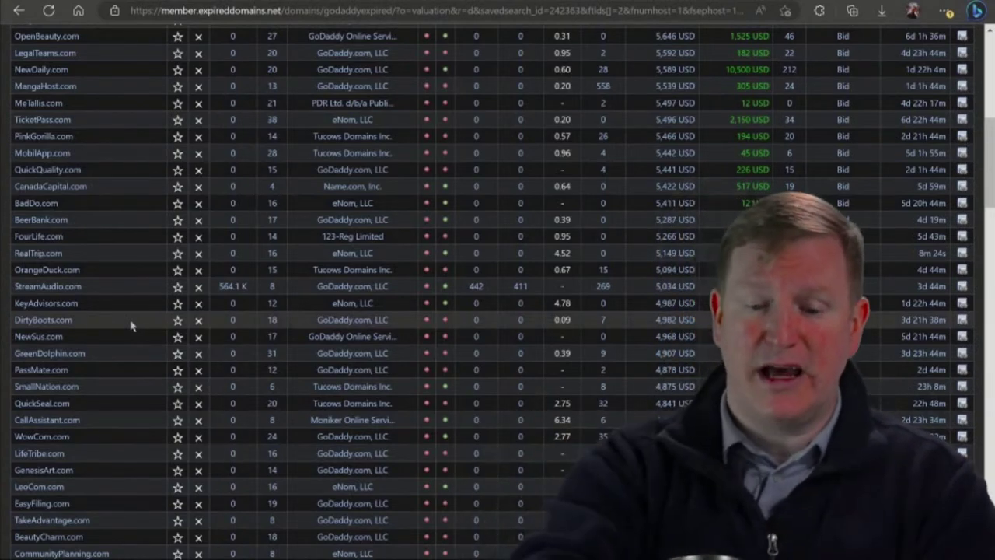
Examine the domain names from DirtyBoots.com down to TakeAdvantage.com for promising ones, noting their age and registrar.
{"action": "key", "text": "ctrl+plus"}
{"action": "key", "text": "ctrl+plus"}
{"action": "key", "text": "ctrl+plus"}
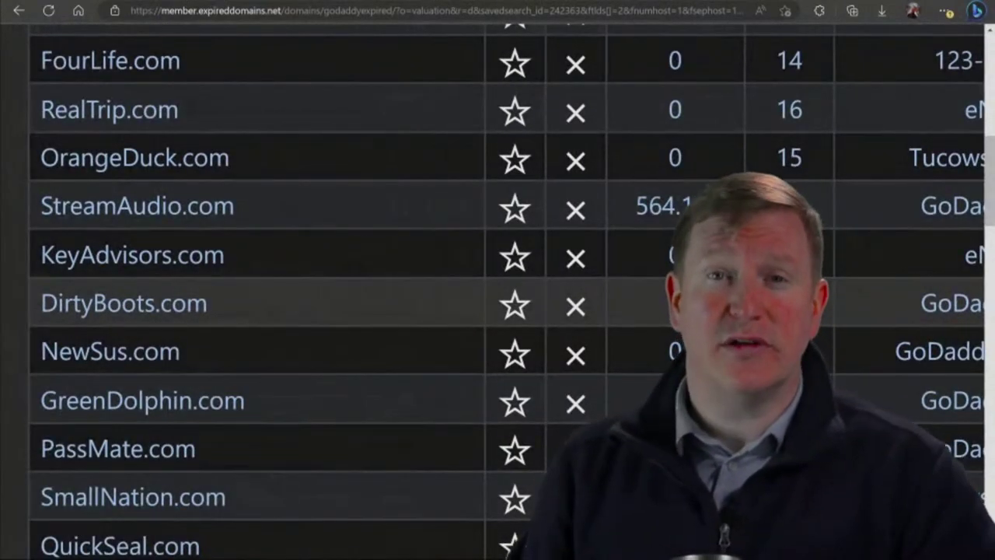
{"action": "key", "text": "ctrl+minus"}
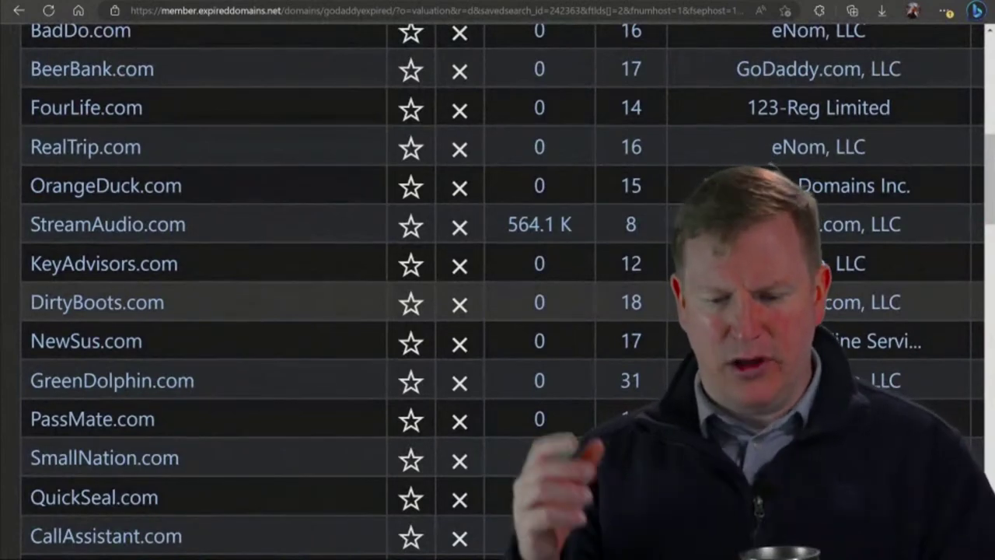
{"action": "scroll", "coordinate": [497, 291], "scroll_direction": "down", "scroll_amount": 3}
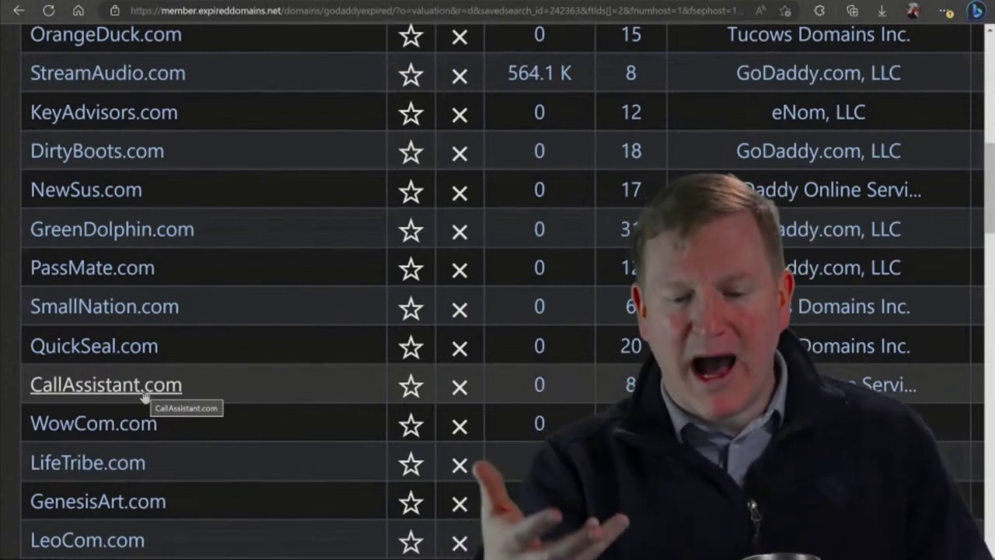
{"action": "scroll", "coordinate": [144, 396], "scroll_direction": "down", "scroll_amount": 3}
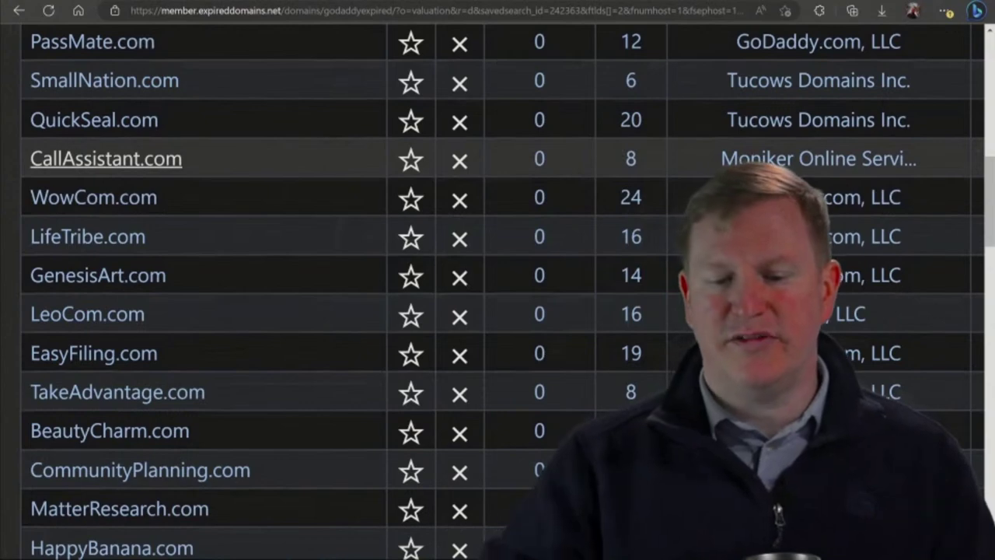
{"action": "key", "text": "ctrl+plus"}
{"action": "key", "text": "ctrl+plus"}
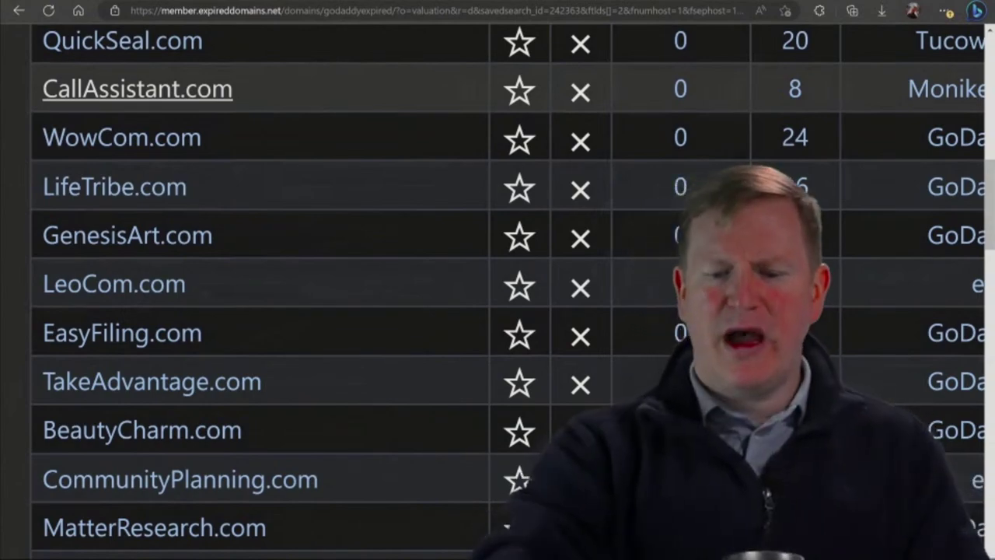
{"action": "key", "text": "ctrl+minus"}
{"action": "scroll", "coordinate": [497, 311], "scroll_direction": "down", "scroll_amount": 5}
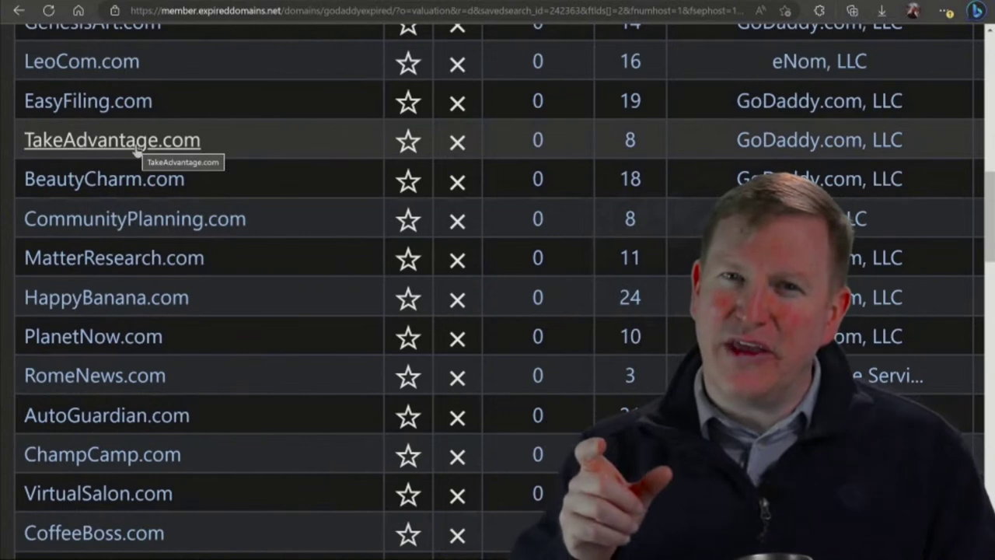
Copy the domain name from the TakeAdvantage.com auction listing and search SpyFu for the keyword "take advantage".
{"action": "left_click", "coordinate": [137, 147]}
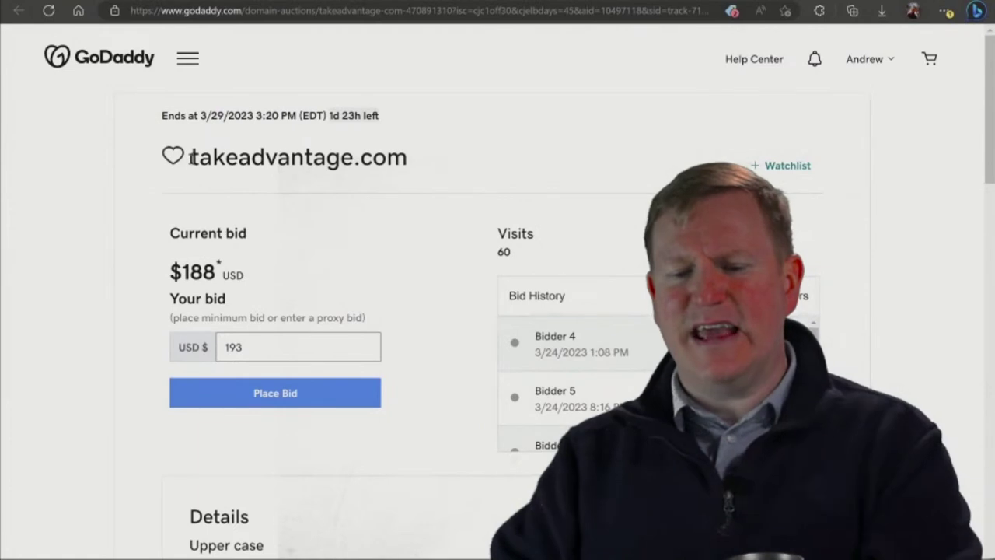
{"action": "left_click_drag", "start_coordinate": [193, 156], "coordinate": [347, 158]}
{"action": "key", "text": "ctrl+c"}
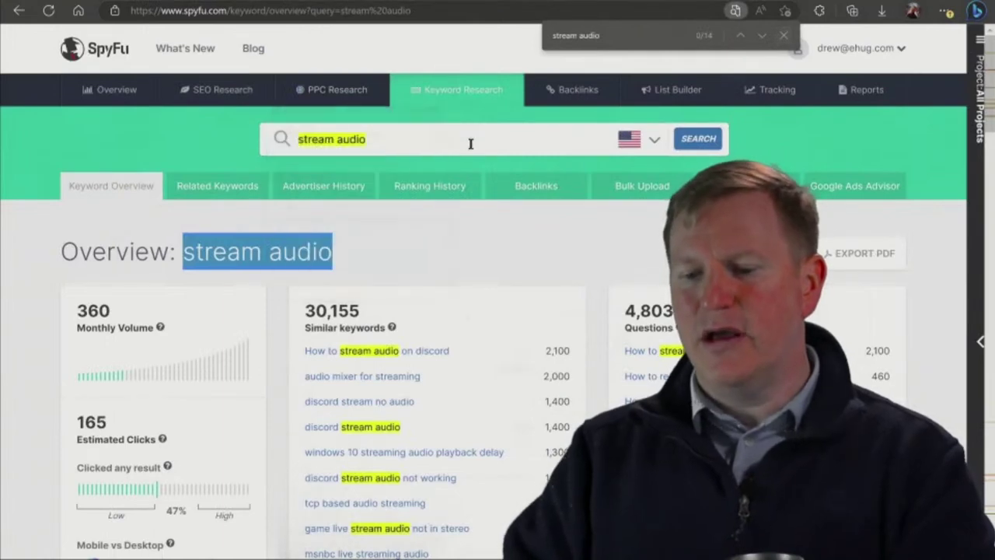
{"action": "left_click", "coordinate": [470, 143]}
{"action": "key", "text": "ctrl+v"}
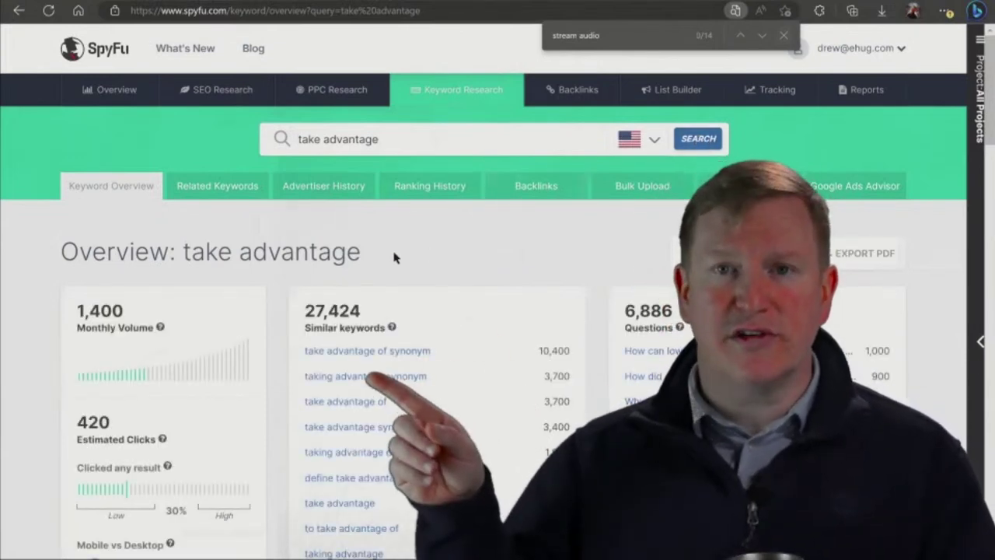
Examine the take advantage overview, including similar keywords, difficulty and the Google-provided cost per click, monthly cost and search volume.
{"action": "scroll", "coordinate": [394, 258], "scroll_direction": "down", "scroll_amount": 4}
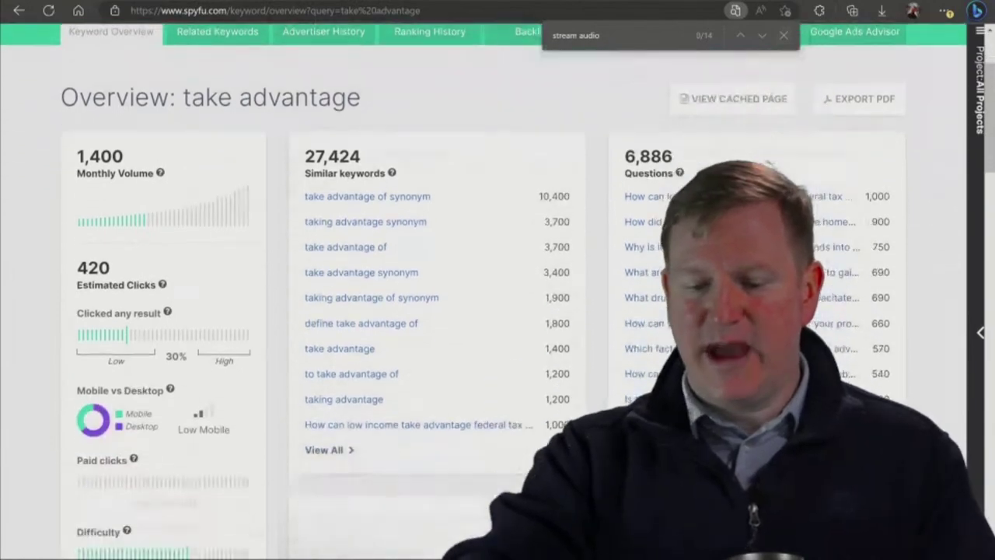
{"action": "scroll", "coordinate": [498, 287], "scroll_direction": "down", "scroll_amount": 3}
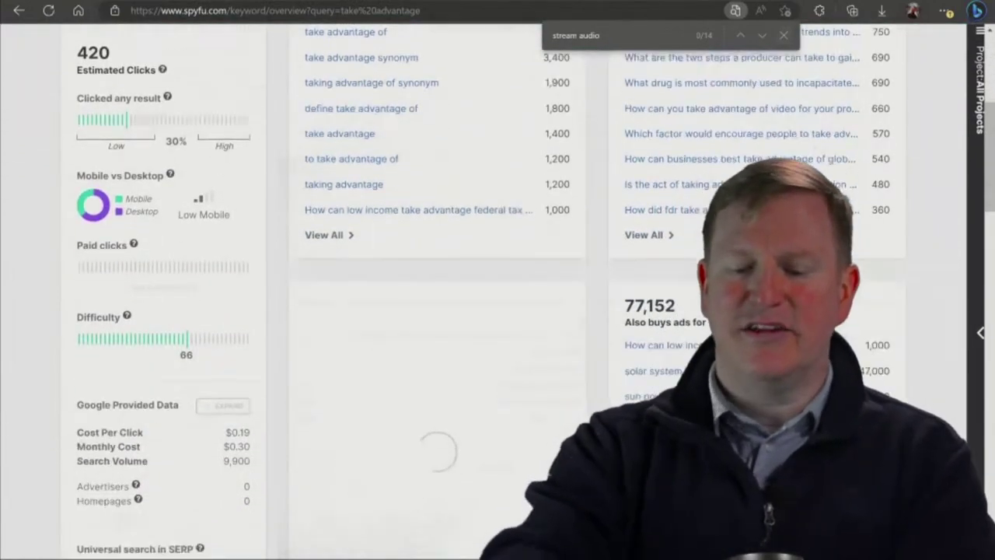
{"action": "key", "text": "ctrl+plus"}
{"action": "key", "text": "ctrl+plus"}
{"action": "key", "text": "ctrl+plus"}
{"action": "key", "text": "ctrl+plus"}
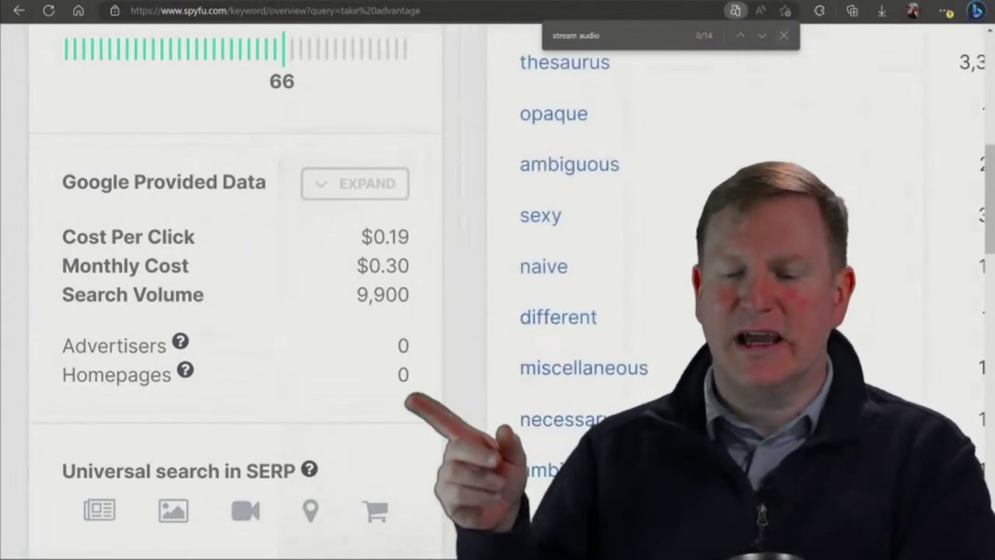
{"action": "key", "text": "ctrl+minus"}
{"action": "key", "text": "ctrl+minus"}
{"action": "key", "text": "ctrl+minus"}
{"action": "scroll", "coordinate": [497, 311], "scroll_direction": "up", "scroll_amount": 5}
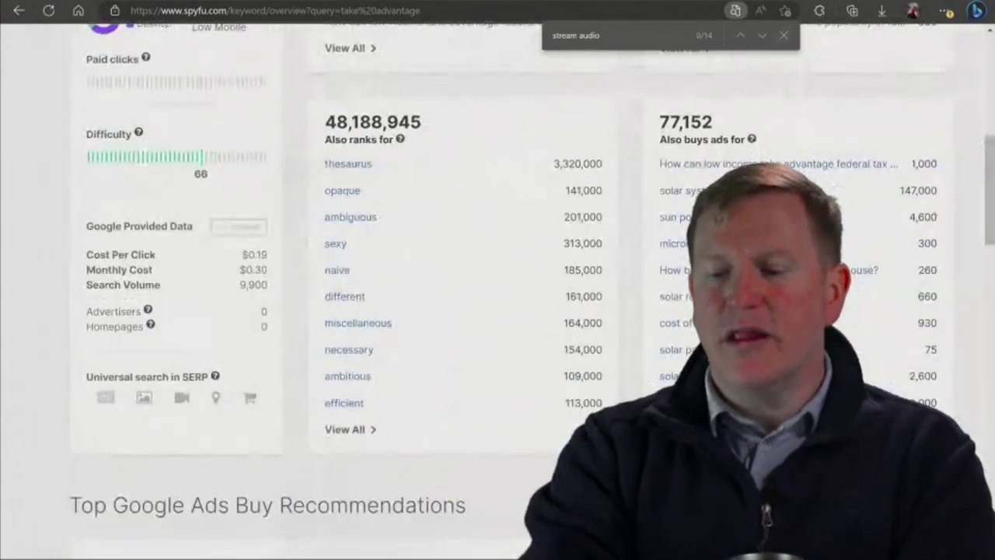
{"action": "scroll", "coordinate": [498, 311], "scroll_direction": "up", "scroll_amount": 1}
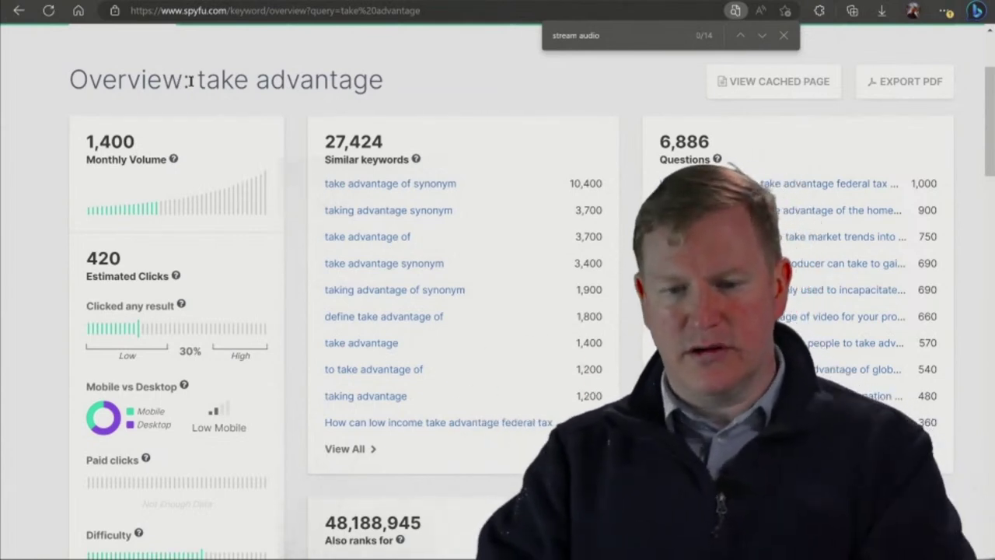
{"action": "left_click_drag", "start_coordinate": [223, 76], "coordinate": [381, 78]}
{"action": "key", "text": "ctrl+c"}
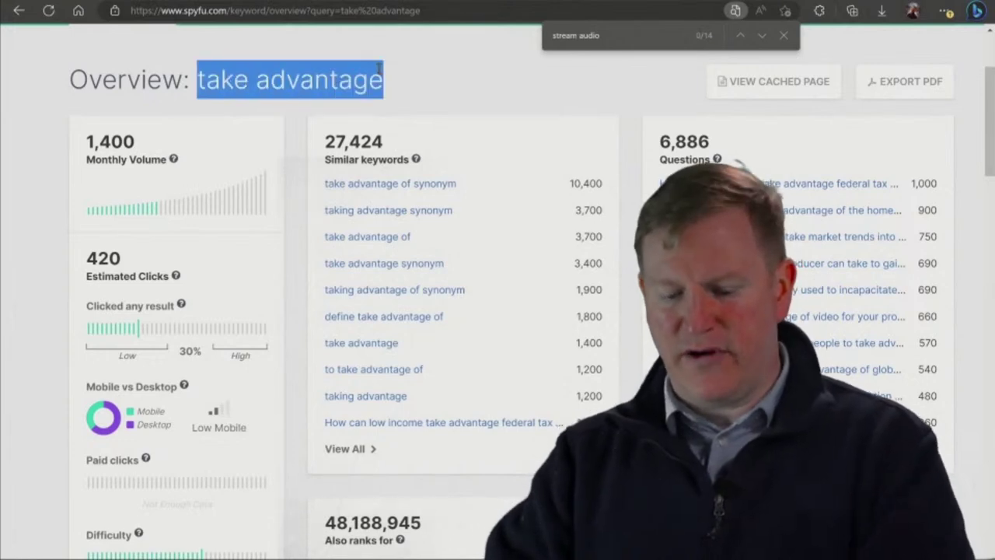
{"action": "key", "text": "ctrl+f"}
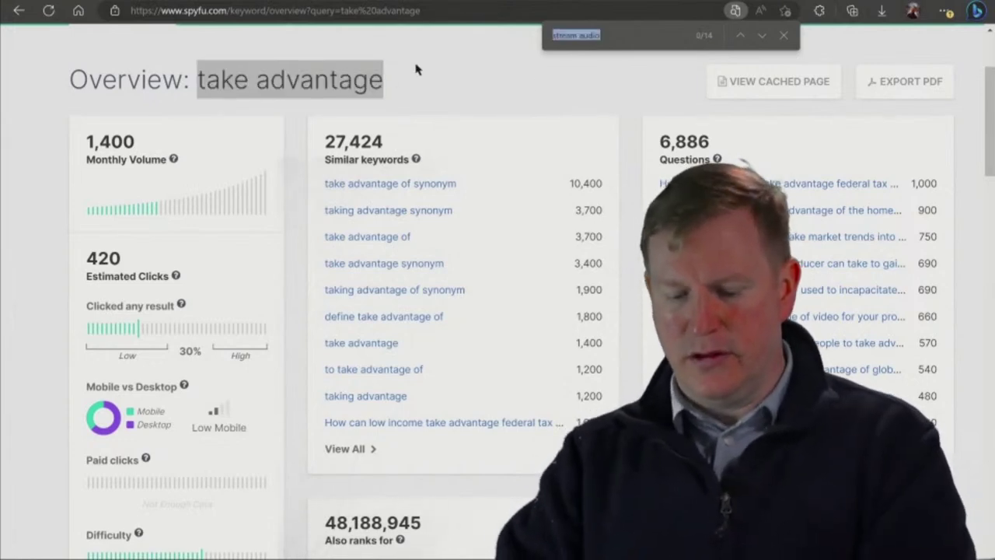
{"action": "key", "text": "ctrl+v"}
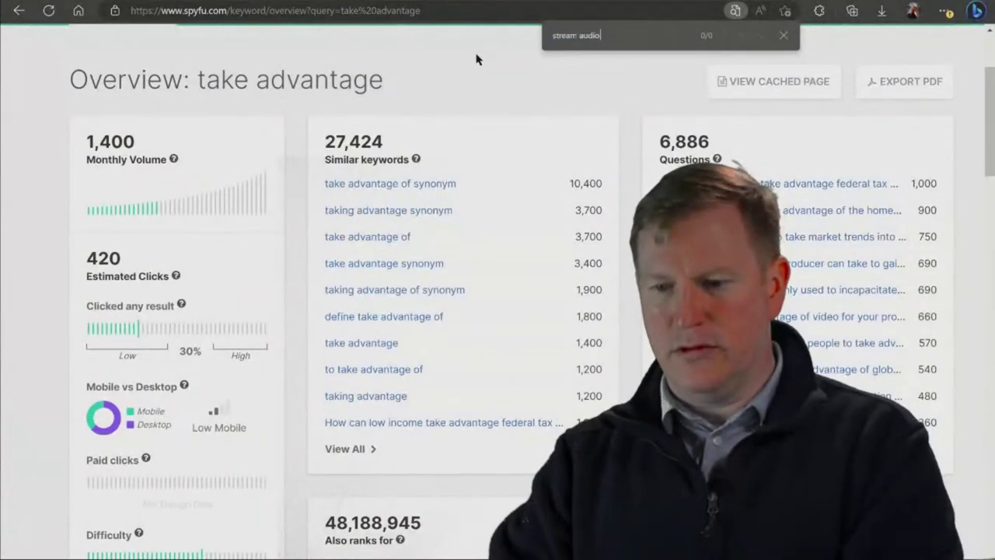
Find every occurrence of "take advantage" within the keyword overview page.
{"action": "left_click_drag", "start_coordinate": [381, 75], "coordinate": [206, 75]}
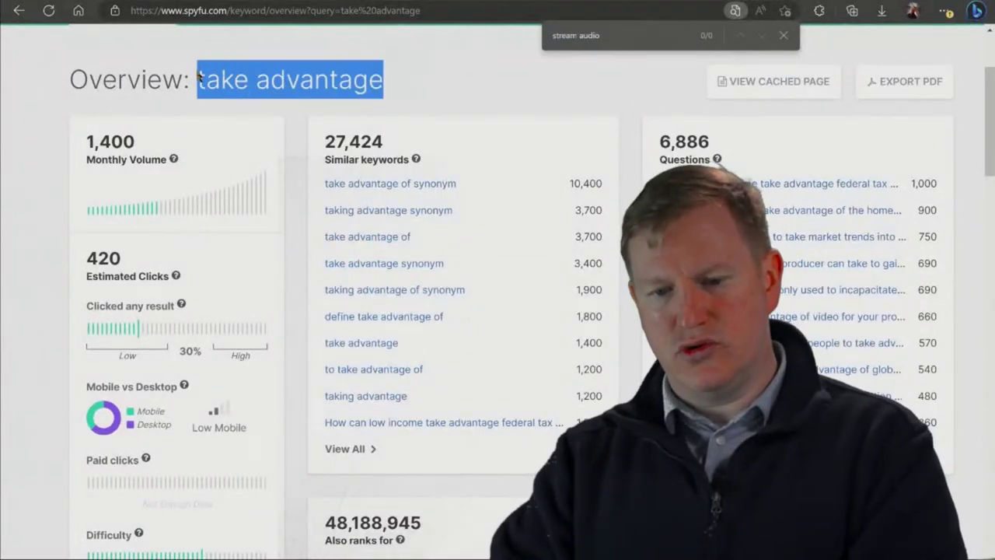
{"action": "key", "text": "ctrl+f"}
{"action": "key", "text": "ctrl+v"}
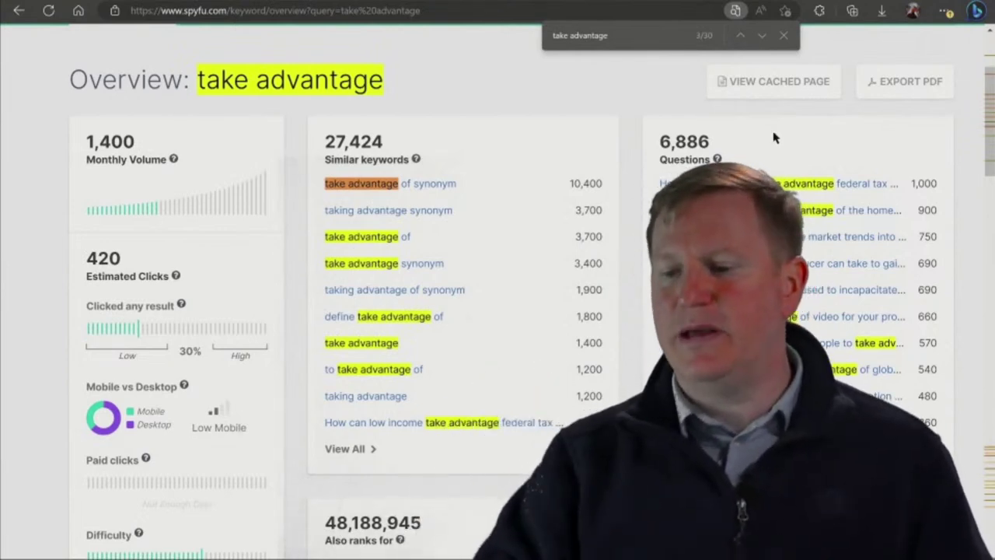
Close the page search on the take advantage overview and go back to the expired domains list.
{"action": "left_click", "coordinate": [784, 37]}
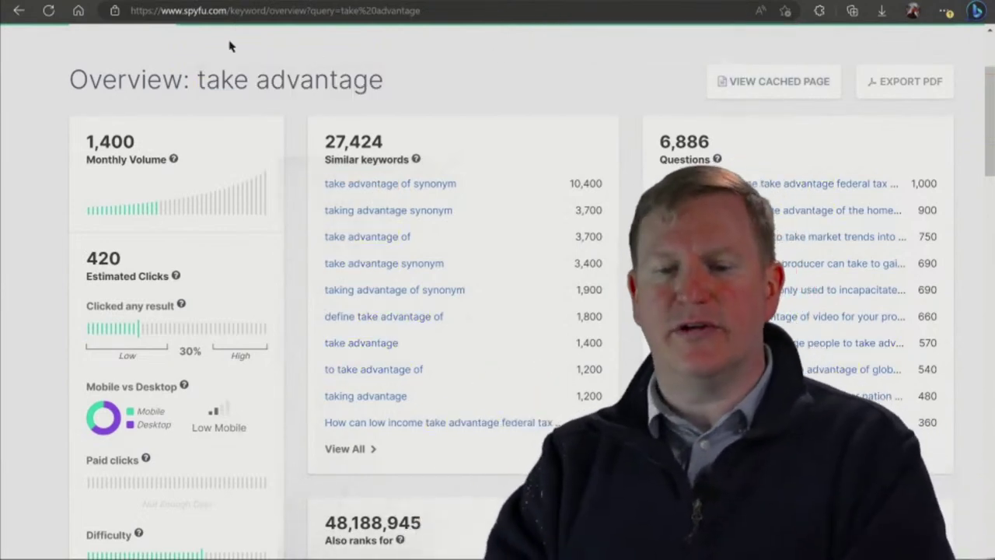
{"action": "left_click", "coordinate": [19, 11]}
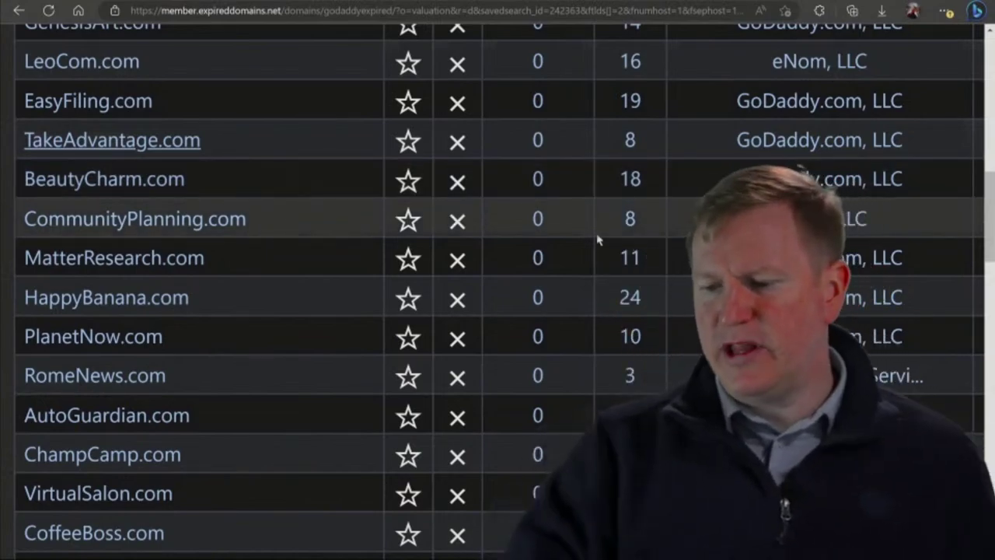
Examine the registrars, valuations, current prices and remaining times of the expired domains around TakeAdvantage.com.
{"action": "key", "text": "ctrl+minus"}
{"action": "key", "text": "ctrl+minus"}
{"action": "key", "text": "ctrl+minus"}
{"action": "key", "text": "ctrl+minus"}
{"action": "key", "text": "ctrl+minus"}
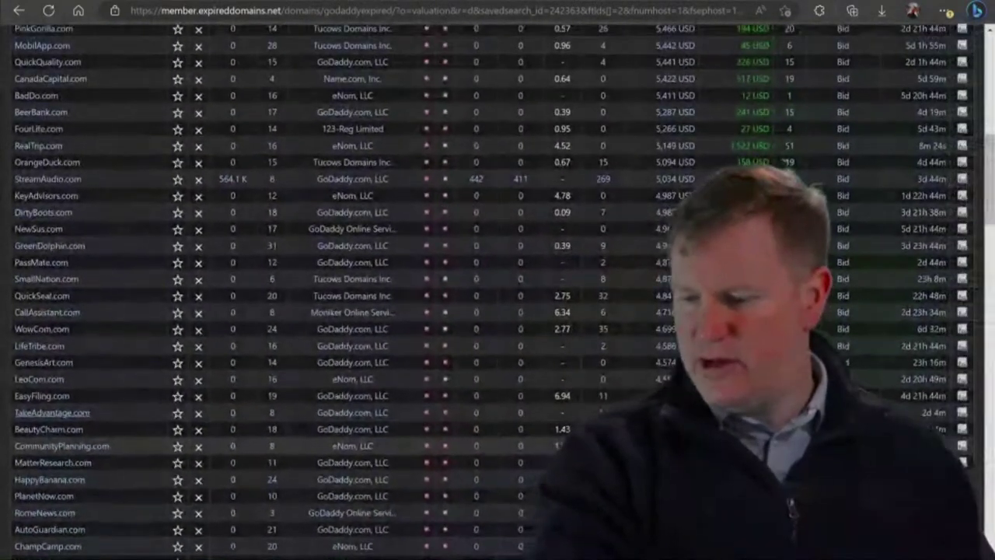
{"action": "key", "text": "ctrl+plus"}
{"action": "key", "text": "ctrl+plus"}
{"action": "key", "text": "ctrl+minus"}
{"action": "key", "text": "ctrl+minus"}
{"action": "key", "text": "ctrl+minus"}
{"action": "key", "text": "ctrl+minus"}
{"action": "key", "text": "ctrl+minus"}
{"action": "key", "text": "ctrl+plus"}
{"action": "key", "text": "ctrl+plus"}
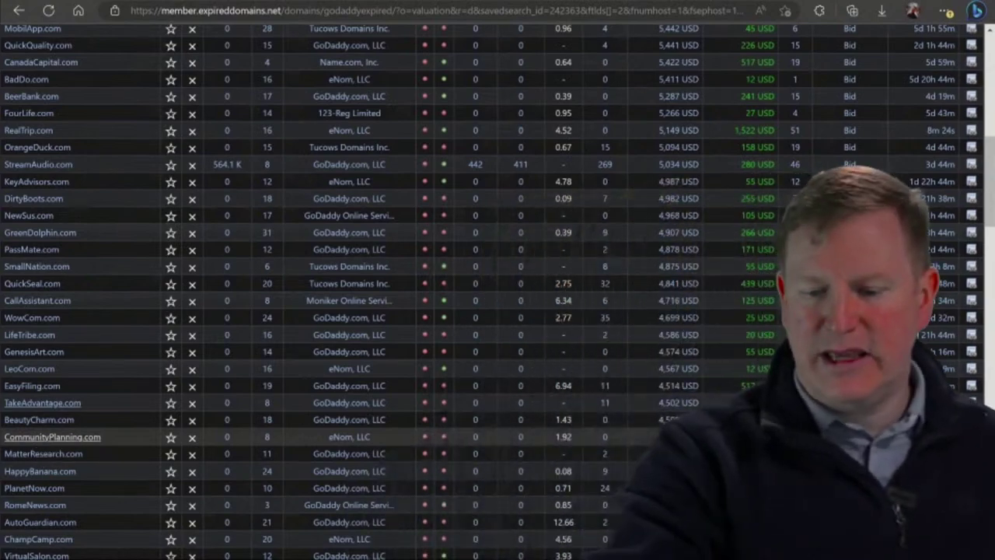
Open the auction listing for CommunityPlanning.com, and close it to return to the expired domains list.
{"action": "key", "text": "ctrl+plus"}
{"action": "key", "text": "ctrl+plus"}
{"action": "key", "text": "ctrl+plus"}
{"action": "key", "text": "ctrl+plus"}
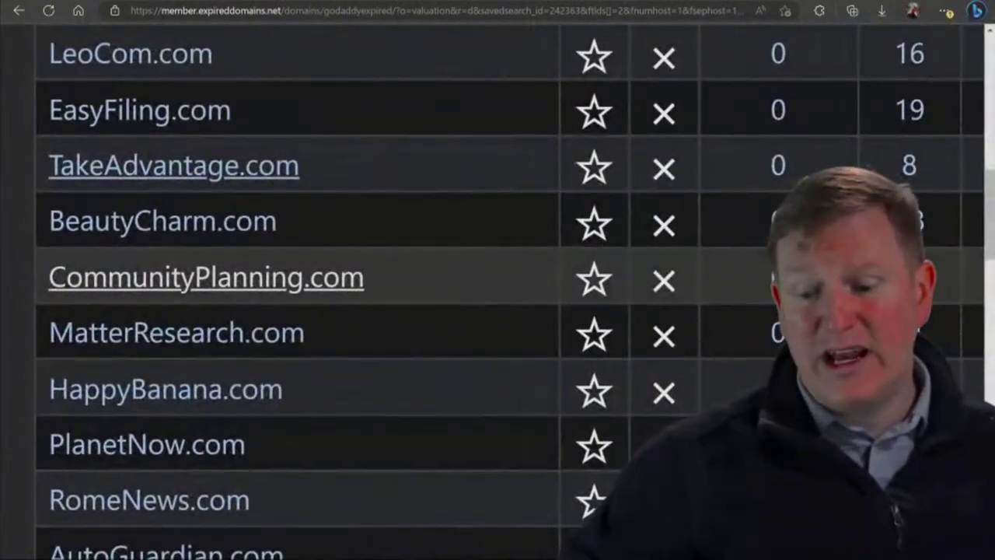
{"action": "left_click", "coordinate": [220, 278]}
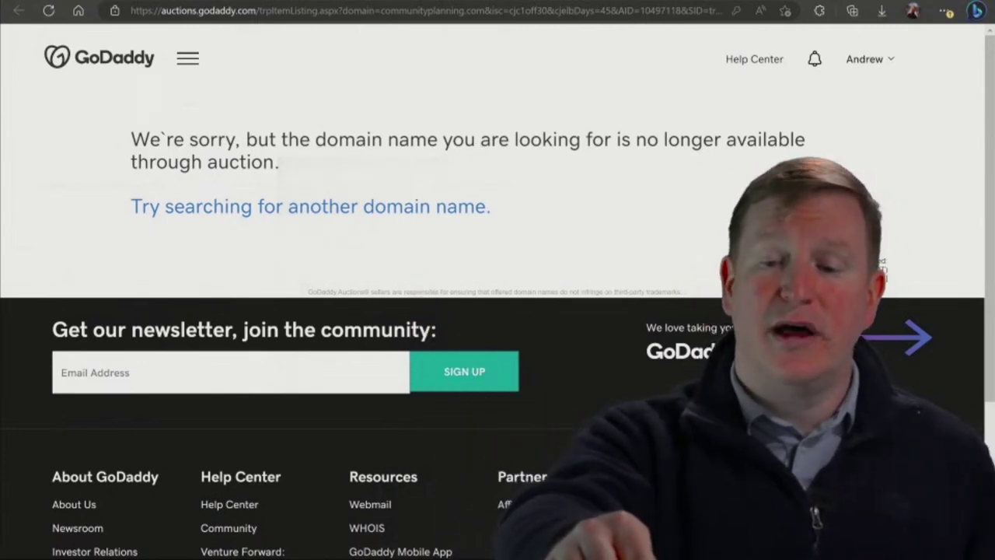
{"action": "key", "text": "ctrl+w"}
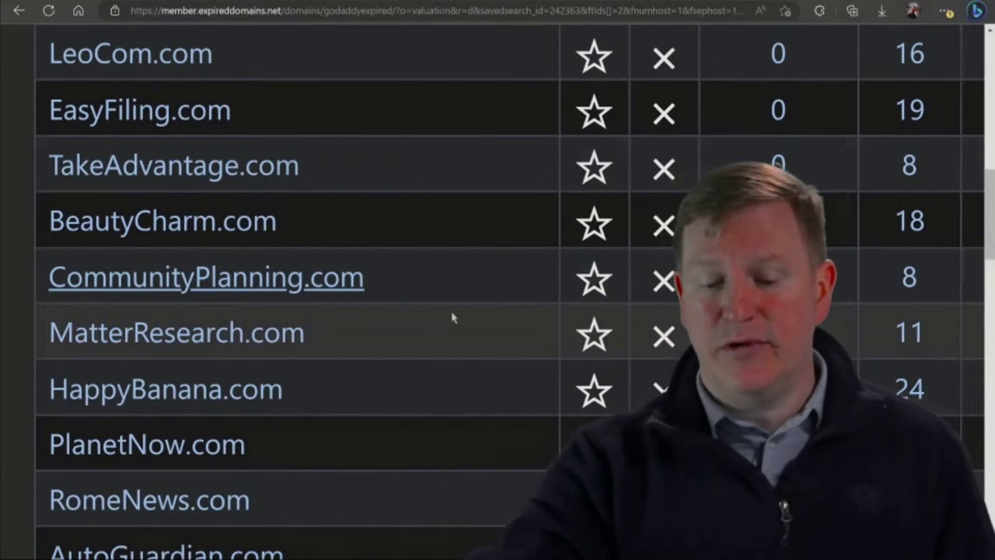
Copy the domain name from the AutoGuardian.com auction listing and search SpyFu for the keyword "auto guardian".
{"action": "scroll", "coordinate": [451, 317], "scroll_direction": "down", "scroll_amount": 2}
{"action": "scroll", "coordinate": [452, 317], "scroll_direction": "down", "scroll_amount": 2, "text": "ctrl"}
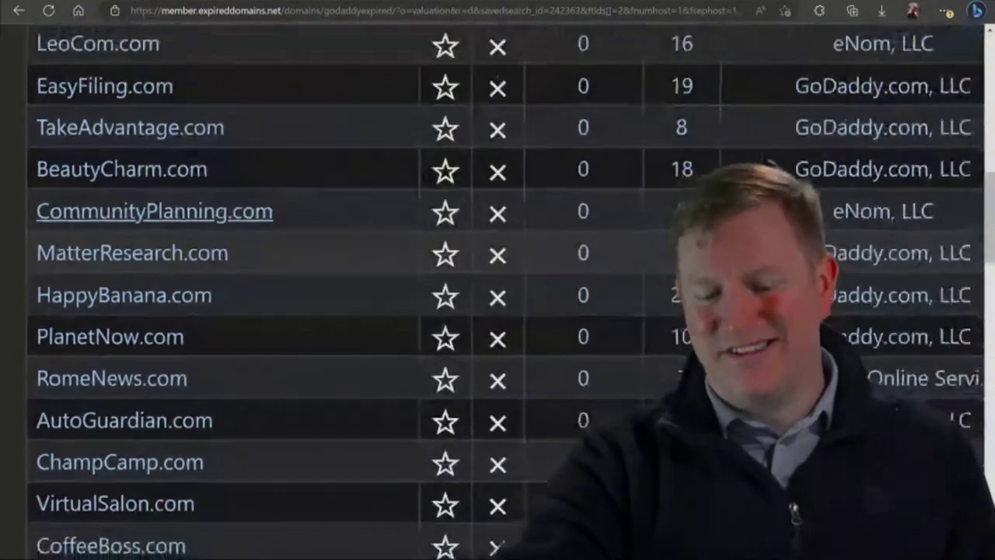
{"action": "scroll", "coordinate": [451, 317], "scroll_direction": "down", "scroll_amount": 1, "text": "ctrl"}
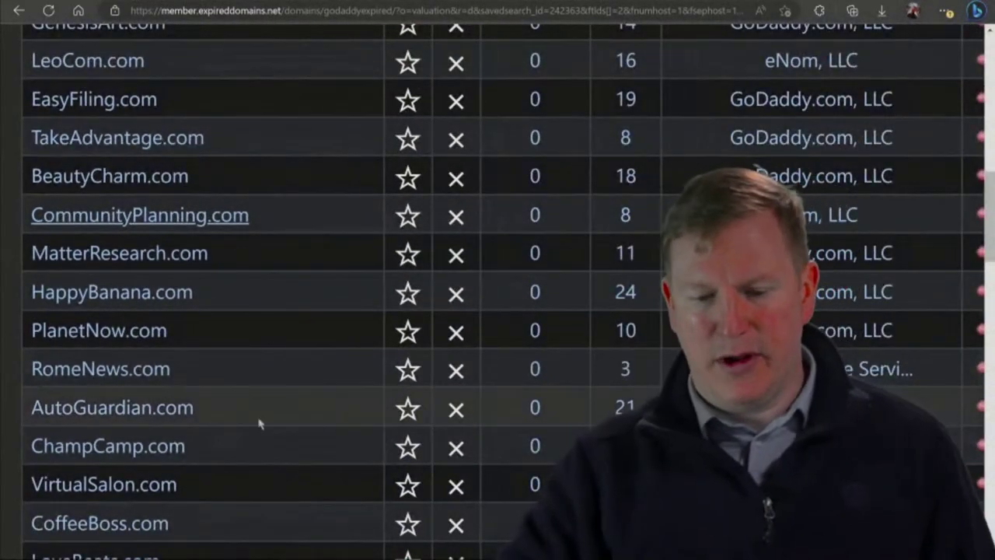
{"action": "left_click", "coordinate": [123, 412]}
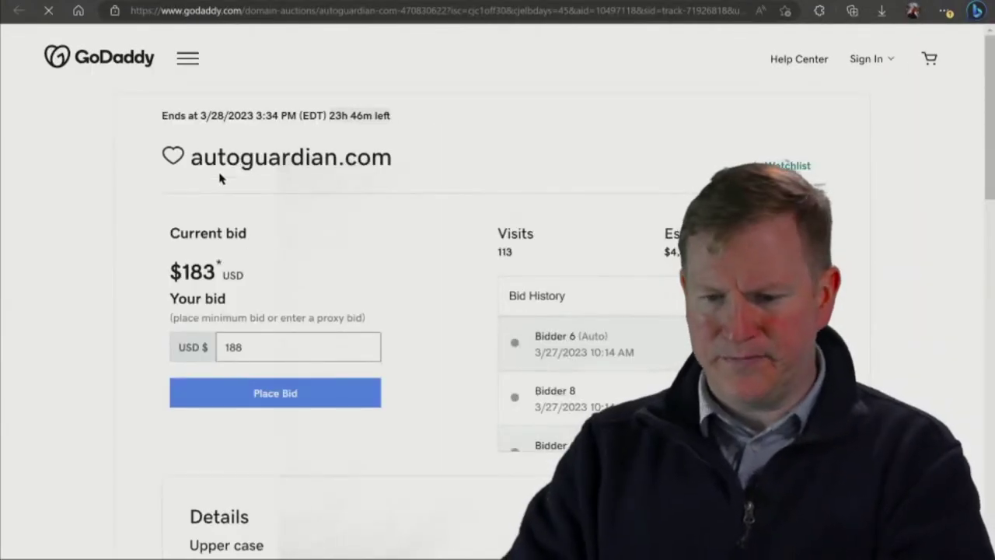
{"action": "left_click_drag", "start_coordinate": [192, 159], "coordinate": [344, 155]}
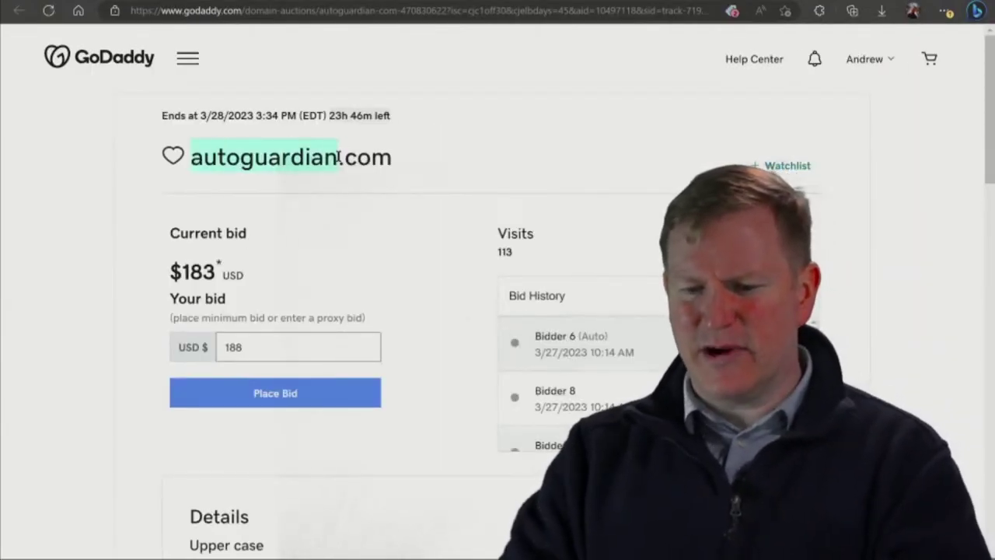
{"action": "left_click", "coordinate": [657, 147]}
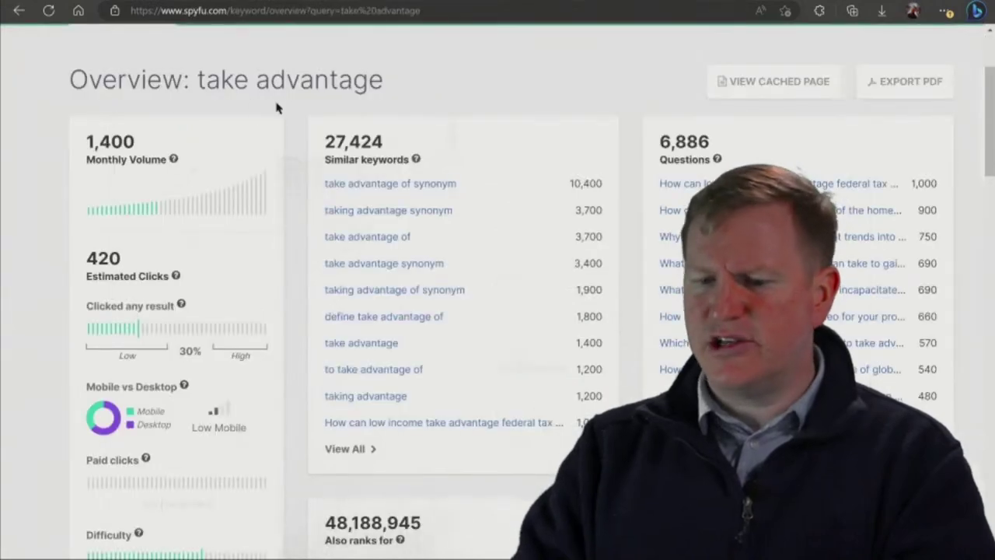
{"action": "scroll", "coordinate": [357, 99], "scroll_direction": "up", "scroll_amount": 3}
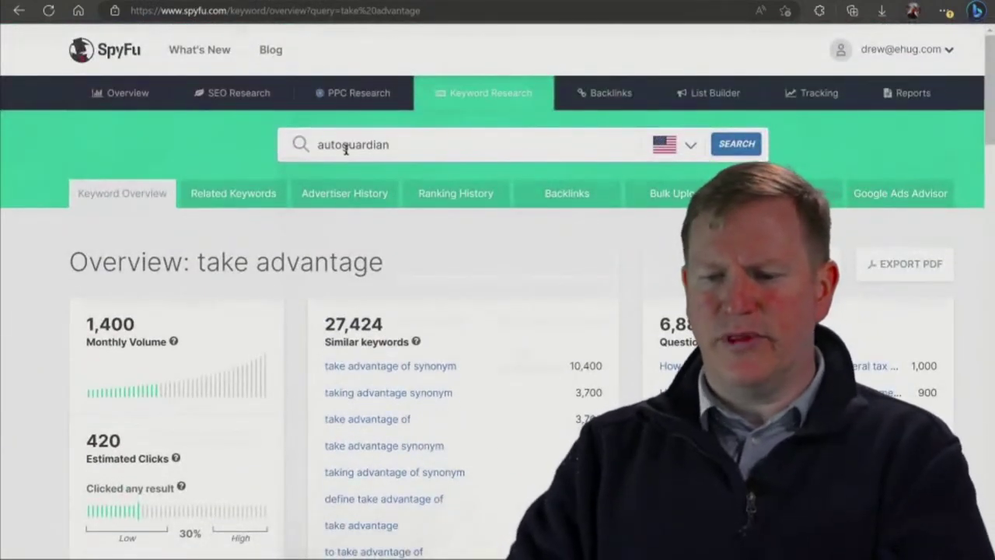
{"action": "key", "text": "Return"}
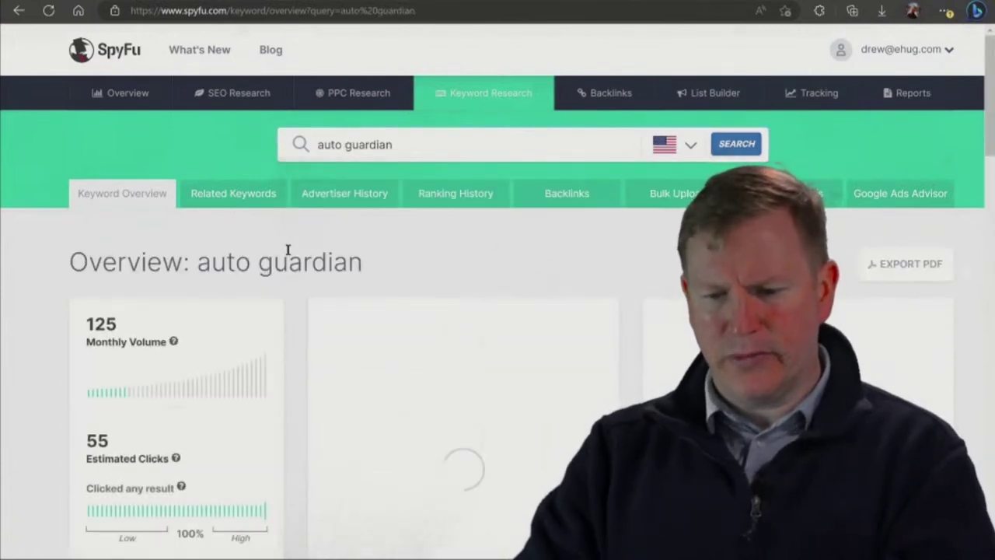
Find every occurrence of "auto guardian" within the keyword overview page.
{"action": "scroll", "coordinate": [288, 249], "scroll_direction": "down", "scroll_amount": 3}
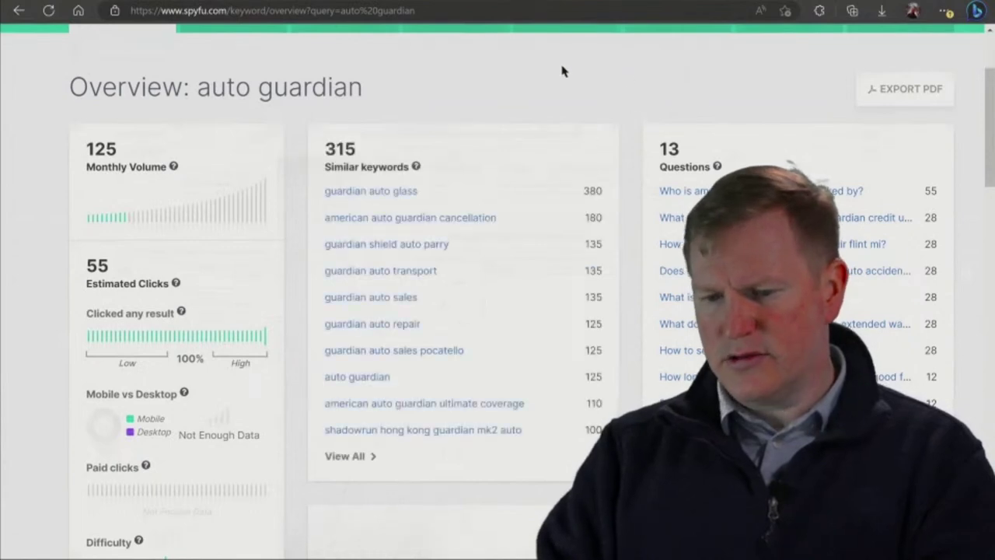
{"action": "left_click_drag", "start_coordinate": [200, 90], "coordinate": [349, 88]}
{"action": "key", "text": "ctrl+f"}
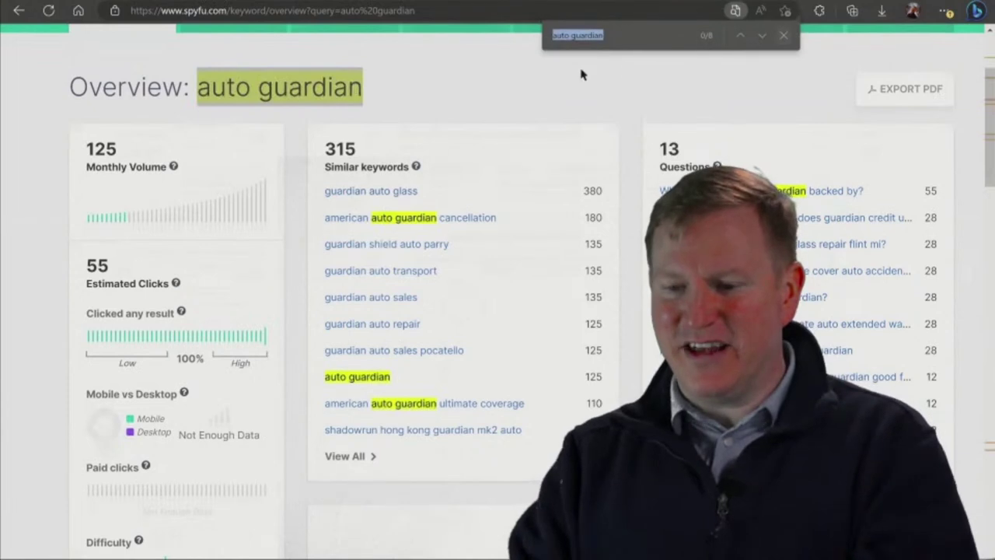
{"action": "left_click", "coordinate": [540, 109]}
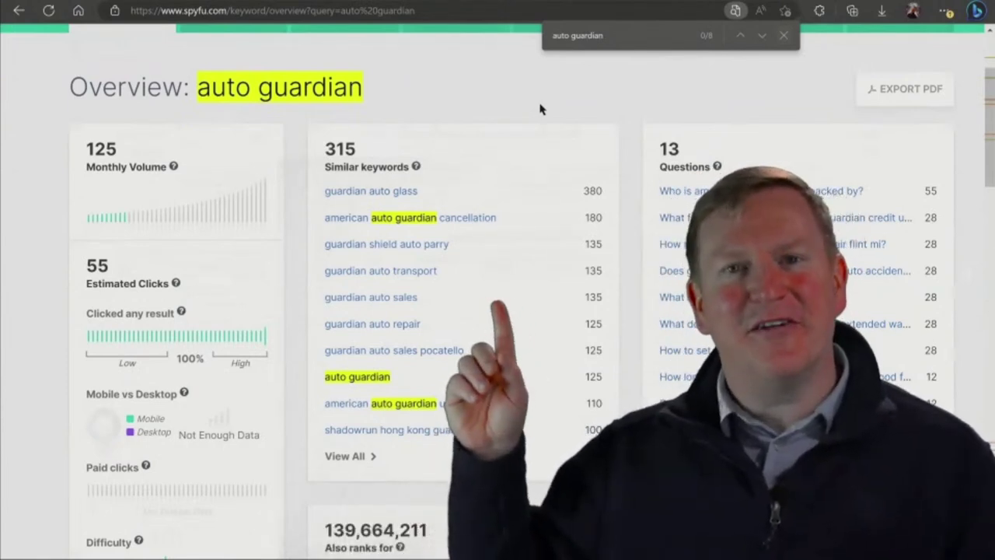
Review the auto guardian overview's similar keywords, difficulty and Google-provided cost and search volume data.
{"action": "scroll", "coordinate": [307, 129], "scroll_direction": "up", "scroll_amount": 5}
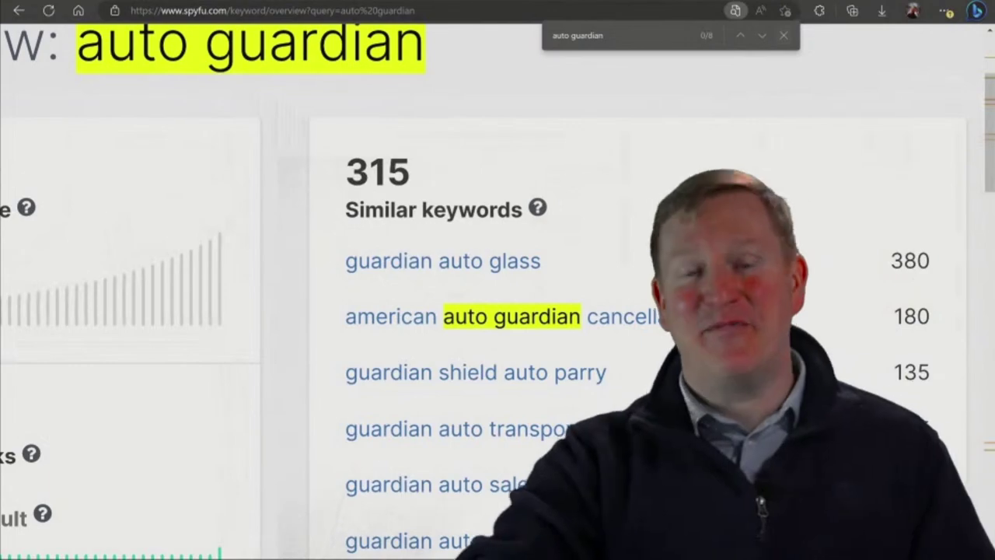
{"action": "scroll", "coordinate": [497, 291], "scroll_direction": "down", "scroll_amount": 5}
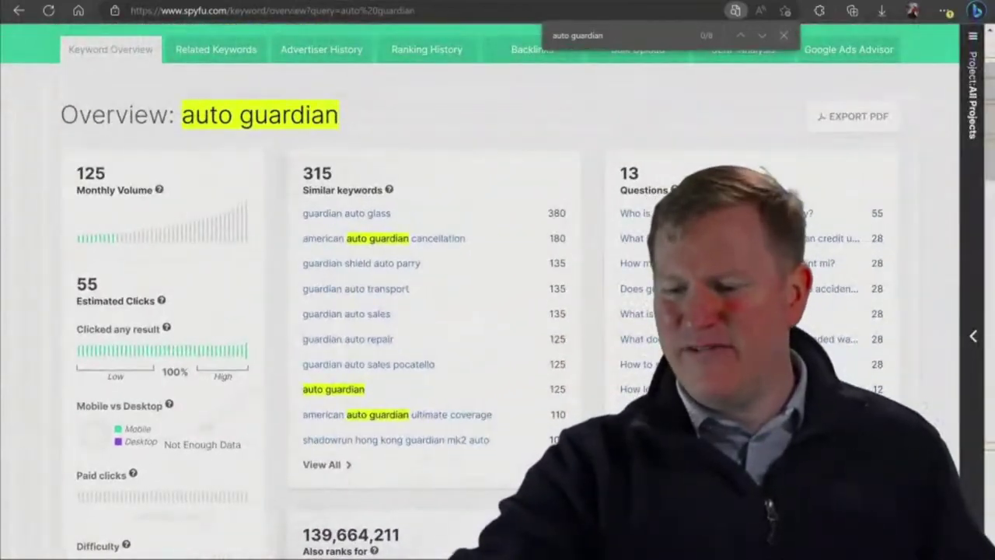
{"action": "scroll", "coordinate": [497, 290], "scroll_direction": "down", "scroll_amount": 3}
{"action": "scroll", "coordinate": [498, 291], "scroll_direction": "down", "scroll_amount": 3}
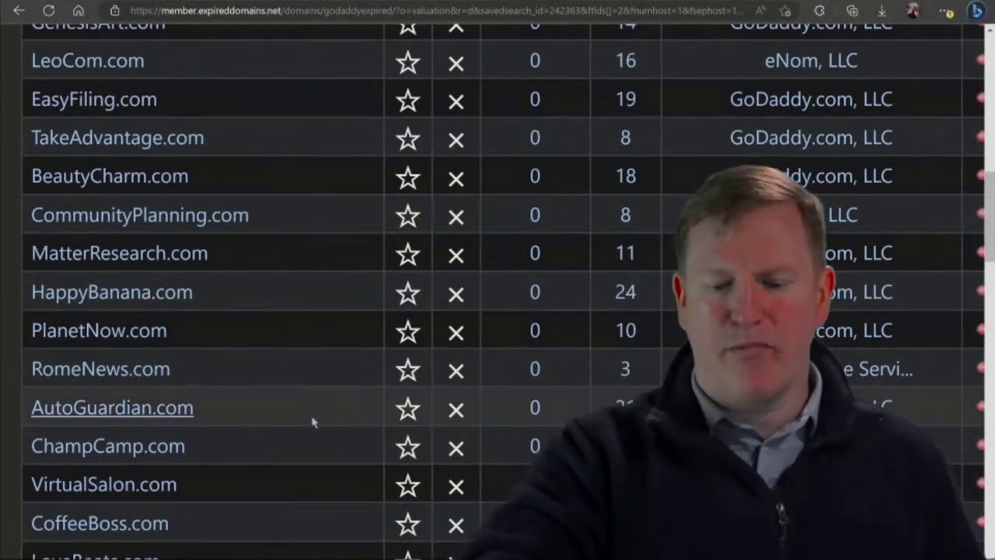
Try to add the CoffeeBoss.com auction to the watchlist, signing in to GoDaddy with the saved credentials.
{"action": "scroll", "coordinate": [310, 311], "scroll_direction": "down", "scroll_amount": 3}
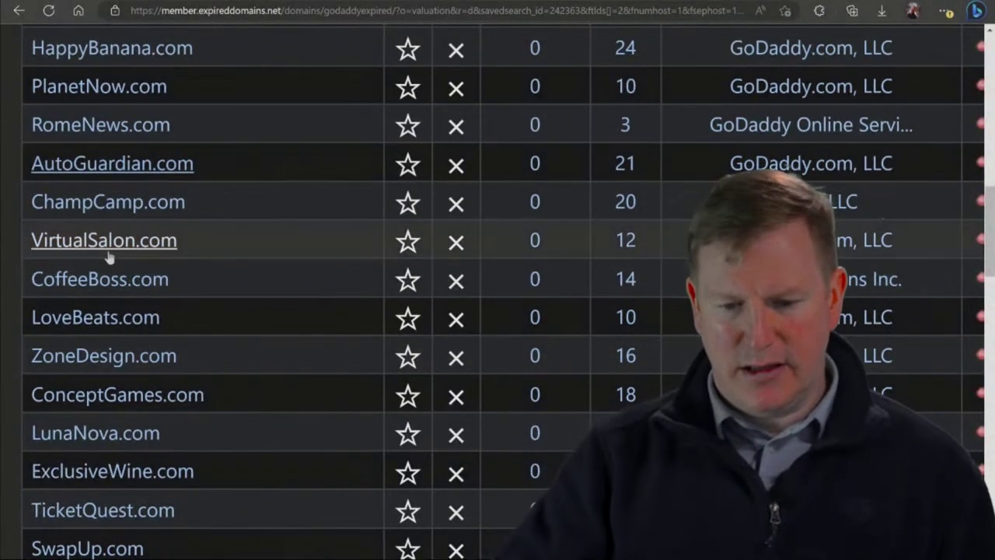
{"action": "left_click", "coordinate": [107, 286]}
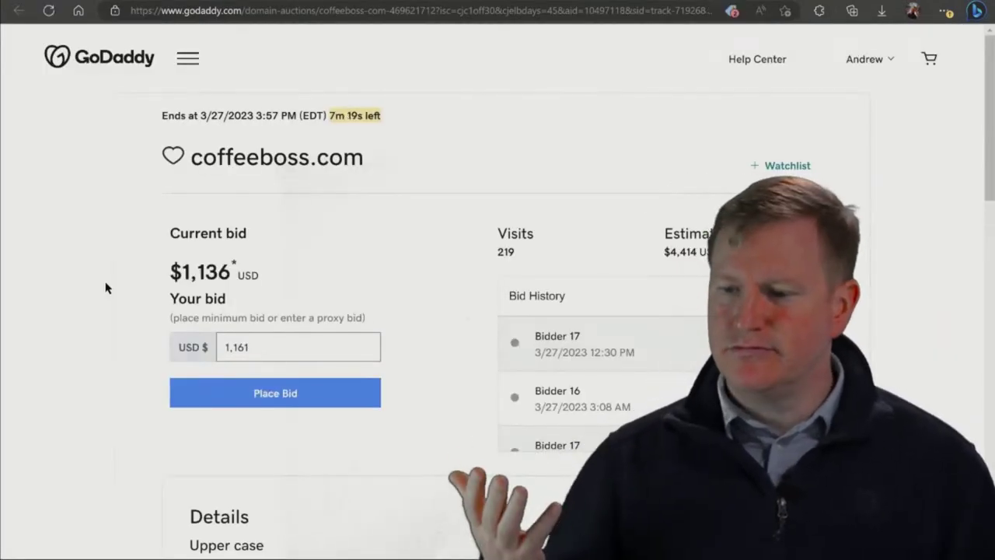
{"action": "left_click", "coordinate": [773, 164]}
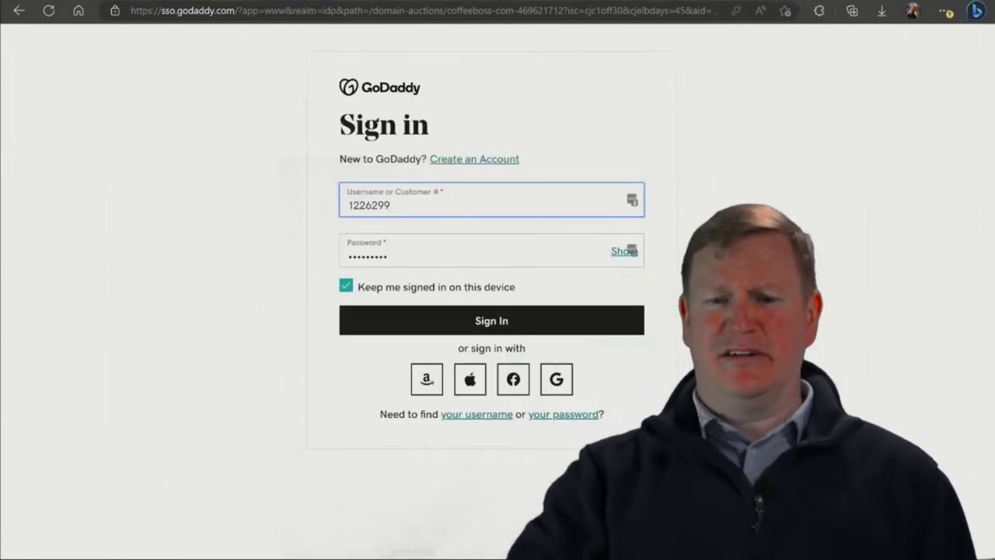
{"action": "left_click", "coordinate": [469, 324]}
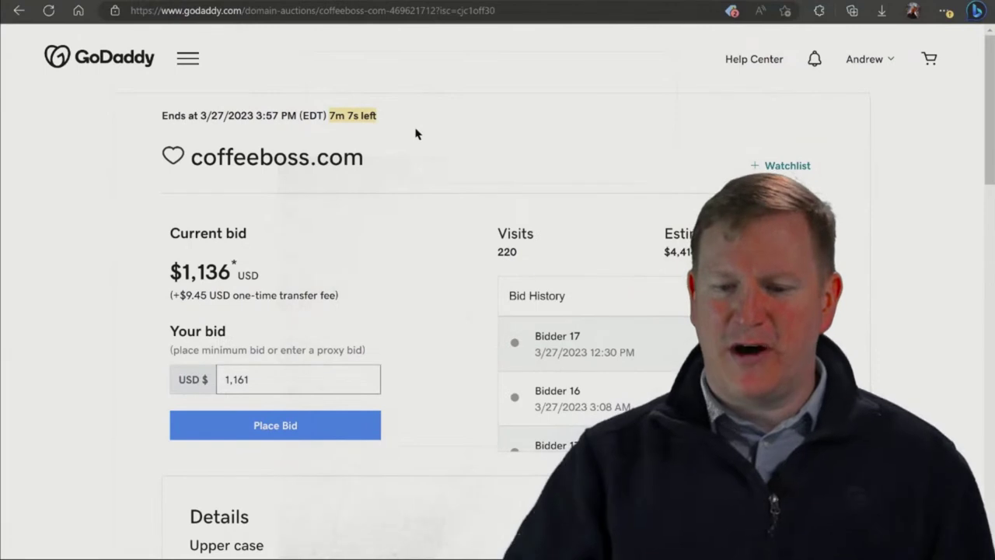
Check the current bid on the CoffeeBoss.com auction and close its listing.
{"action": "left_click_drag", "start_coordinate": [163, 241], "coordinate": [248, 264]}
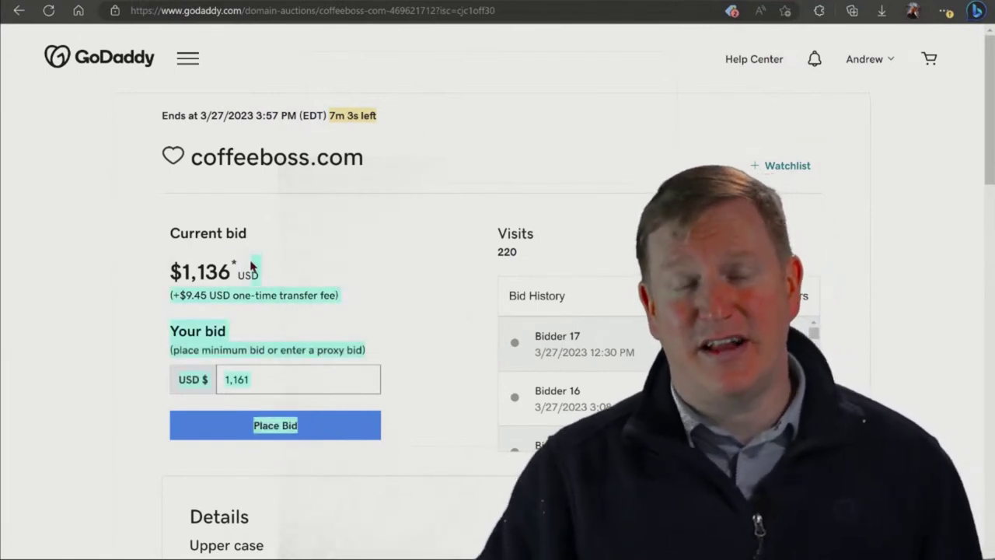
{"action": "left_click", "coordinate": [210, 266]}
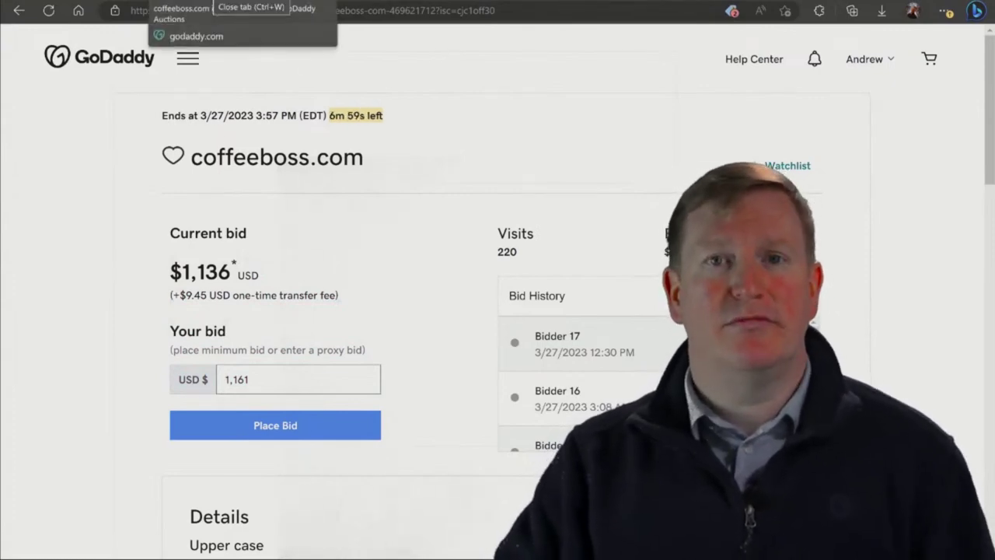
{"action": "left_click", "coordinate": [211, 6]}
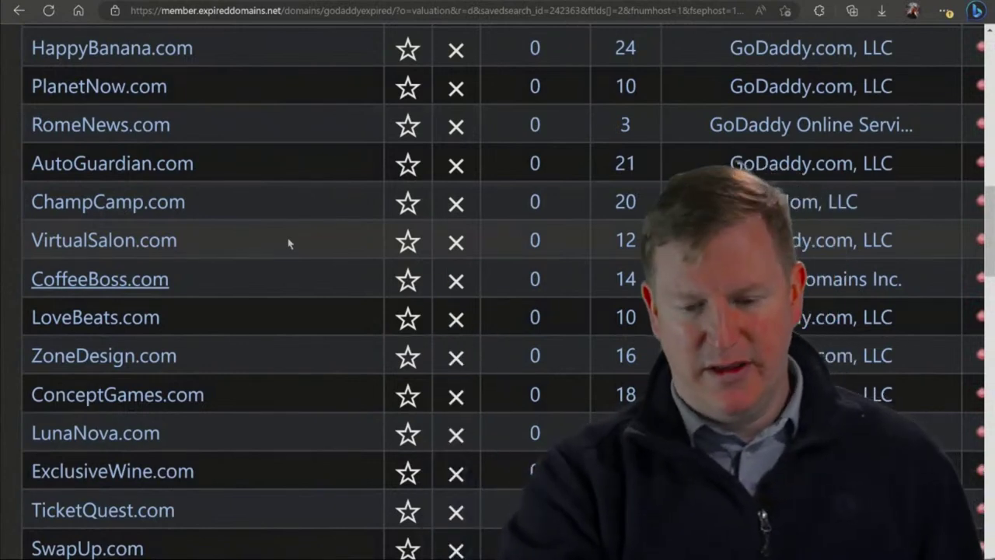
Copy the domain name from the SwapUp.com auction listing and search SpyFu for the keyword "swap up".
{"action": "scroll", "coordinate": [288, 243], "scroll_direction": "down", "scroll_amount": 3}
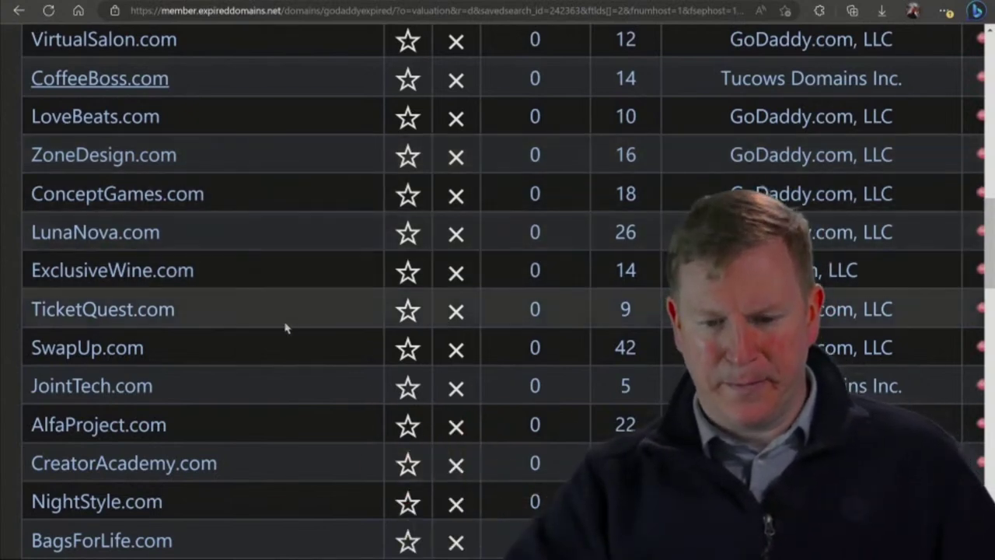
{"action": "left_click", "coordinate": [119, 357]}
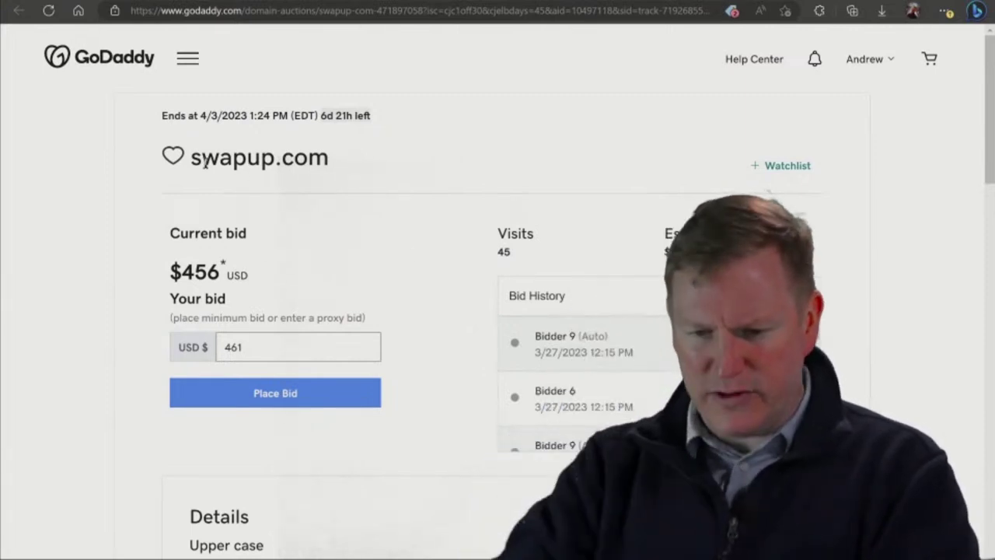
{"action": "left_click_drag", "start_coordinate": [194, 159], "coordinate": [275, 159]}
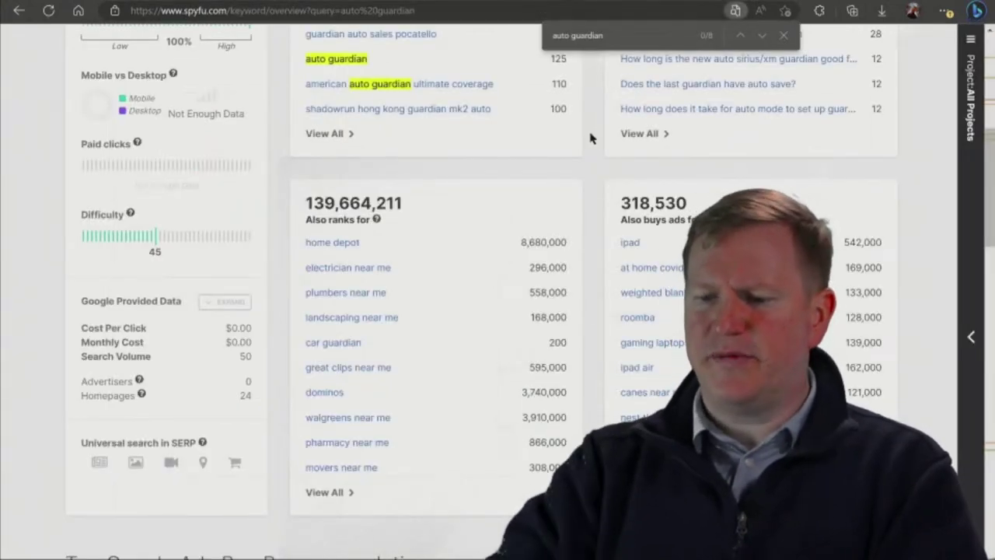
{"action": "scroll", "coordinate": [589, 138], "scroll_direction": "up", "scroll_amount": 6}
{"action": "left_click_drag", "start_coordinate": [398, 135], "coordinate": [265, 140]}
{"action": "type", "text": "swapup"}
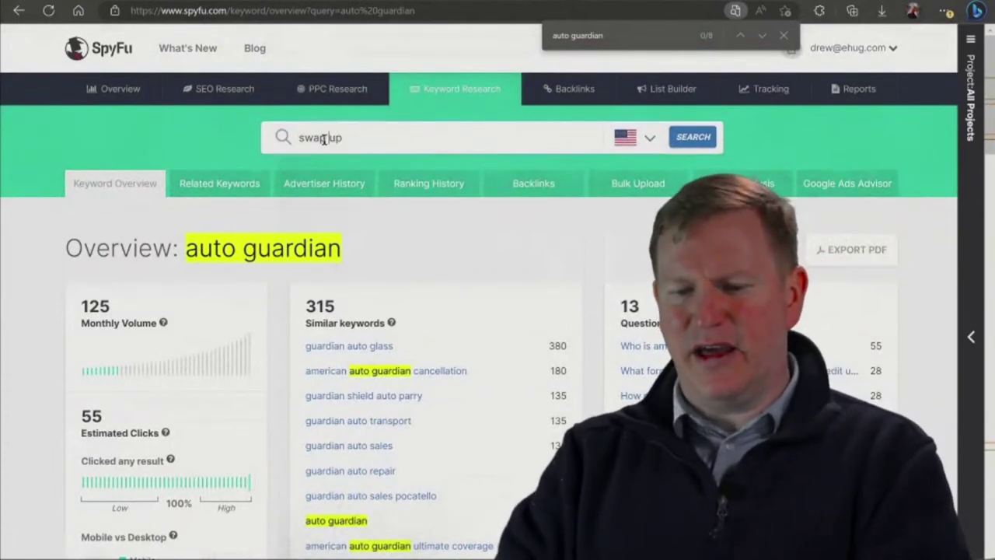
{"action": "left_click", "coordinate": [699, 139]}
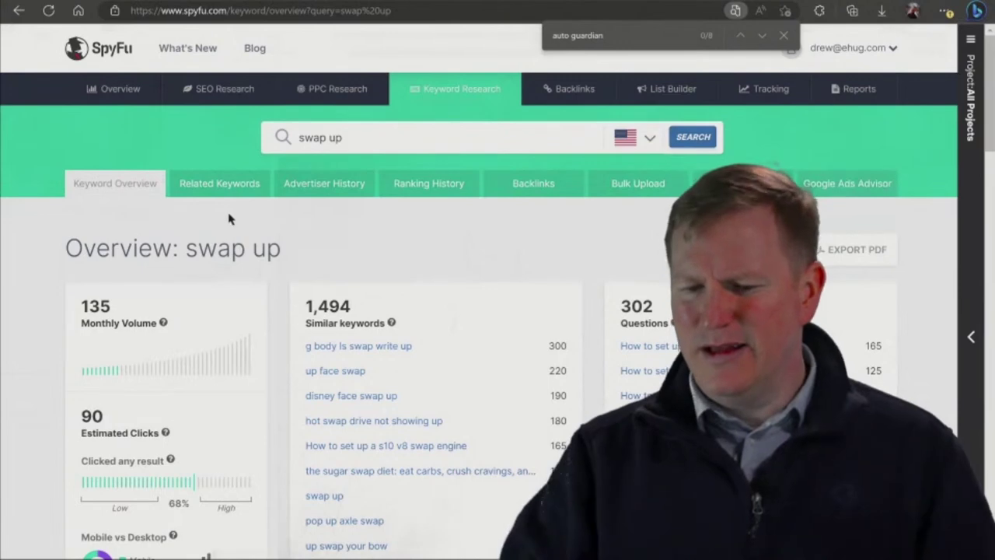
Find every occurrence of "swap up" within the keyword overview page.
{"action": "left_click_drag", "start_coordinate": [187, 247], "coordinate": [281, 248]}
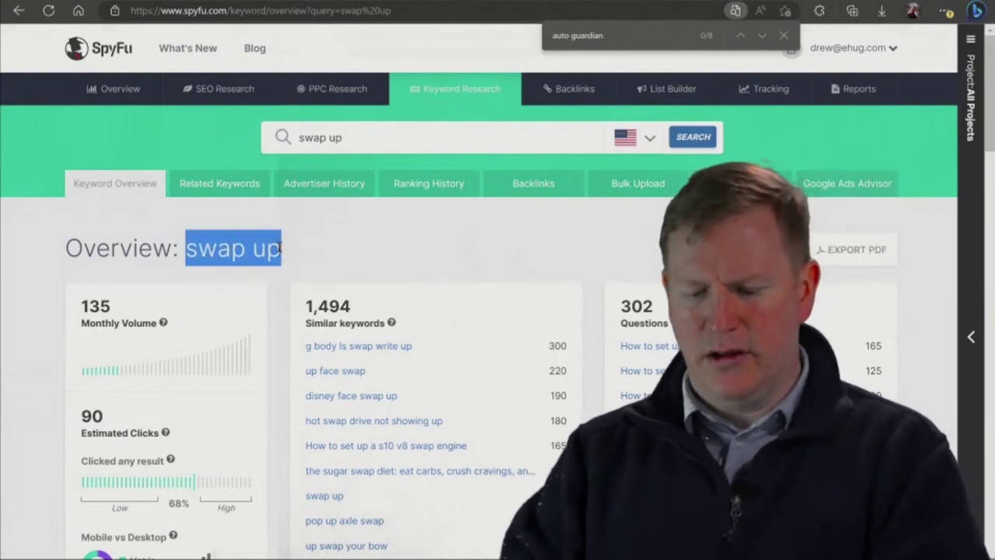
{"action": "key", "text": "ctrl+f"}
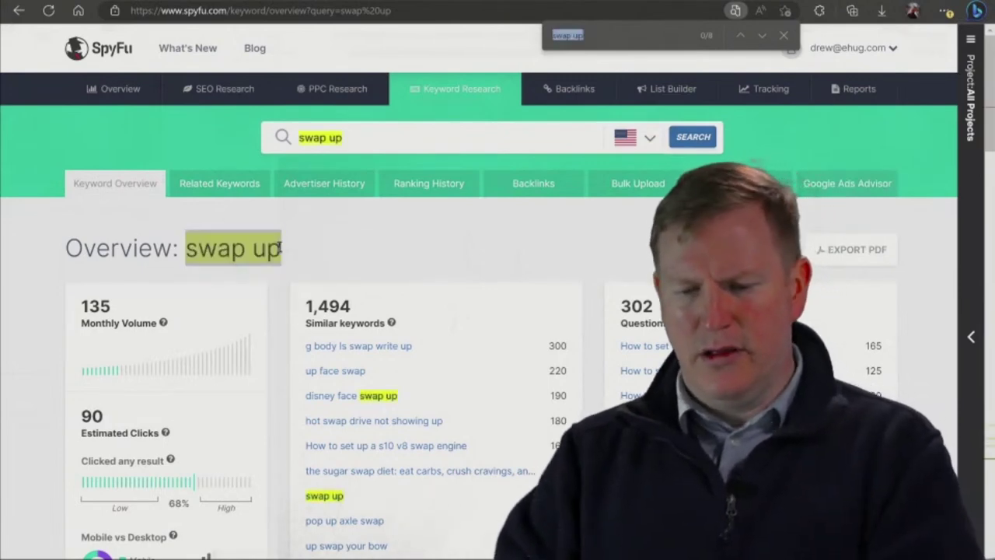
{"action": "left_click", "coordinate": [469, 356]}
Review the swap up overview's similar keywords, paid clicks, difficulty and Google-provided cost and search volume data.
{"action": "scroll", "coordinate": [469, 356], "scroll_direction": "down", "scroll_amount": 4}
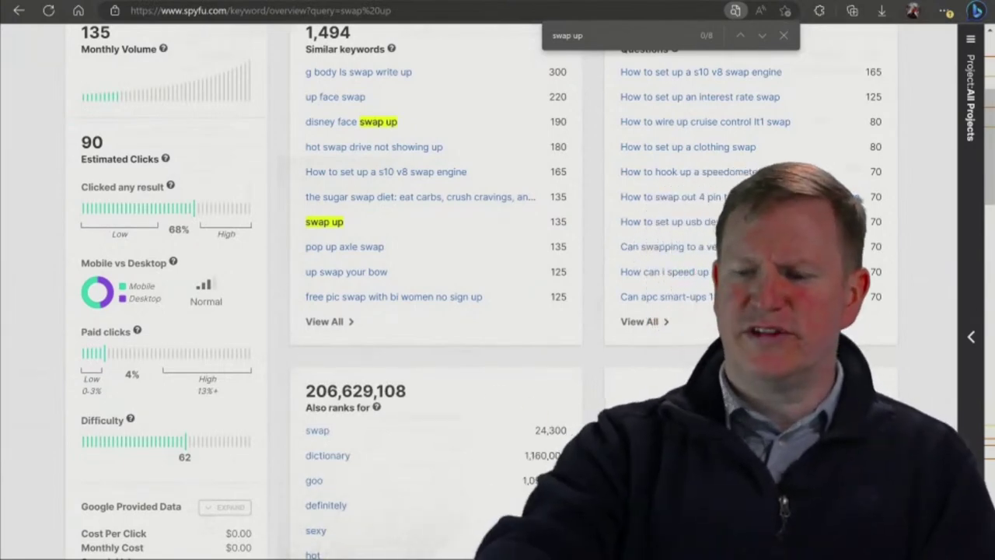
{"action": "scroll", "coordinate": [478, 292], "scroll_direction": "up", "scroll_amount": 3}
{"action": "scroll", "coordinate": [479, 291], "scroll_direction": "down", "scroll_amount": 3}
{"action": "scroll", "coordinate": [479, 292], "scroll_direction": "down", "scroll_amount": 4}
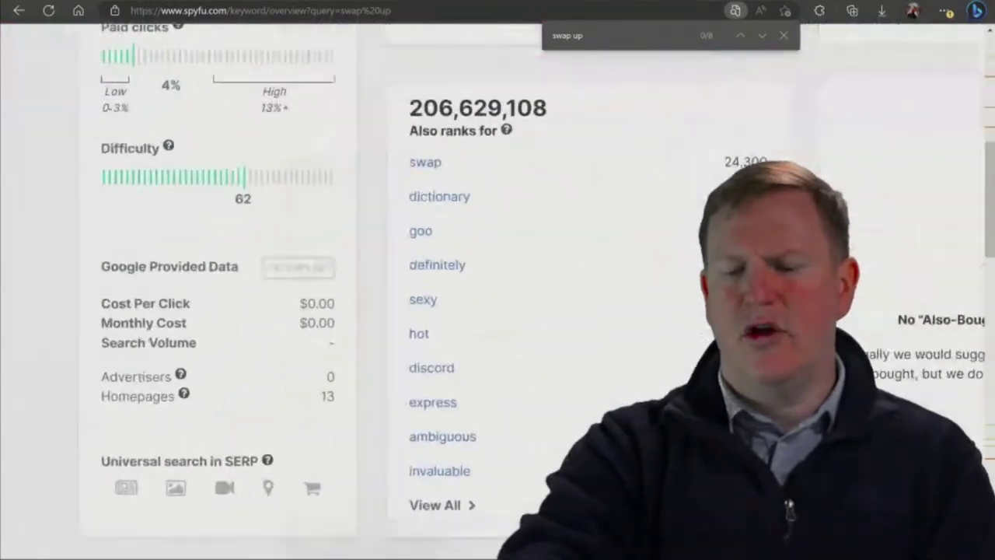
{"action": "scroll", "coordinate": [479, 292], "scroll_direction": "up", "scroll_amount": 1}
{"action": "scroll", "coordinate": [498, 290], "scroll_direction": "up", "scroll_amount": 5}
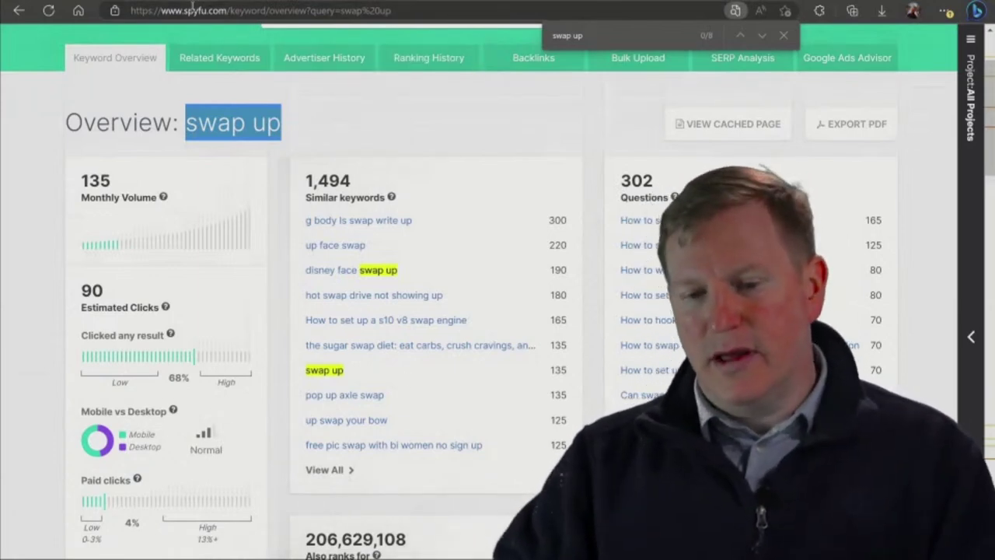
Return to the filtered expired domains list, look further down it, and open the auction listing for SmallBusinessOnline.com.
{"action": "key", "text": "ctrl+Tab"}
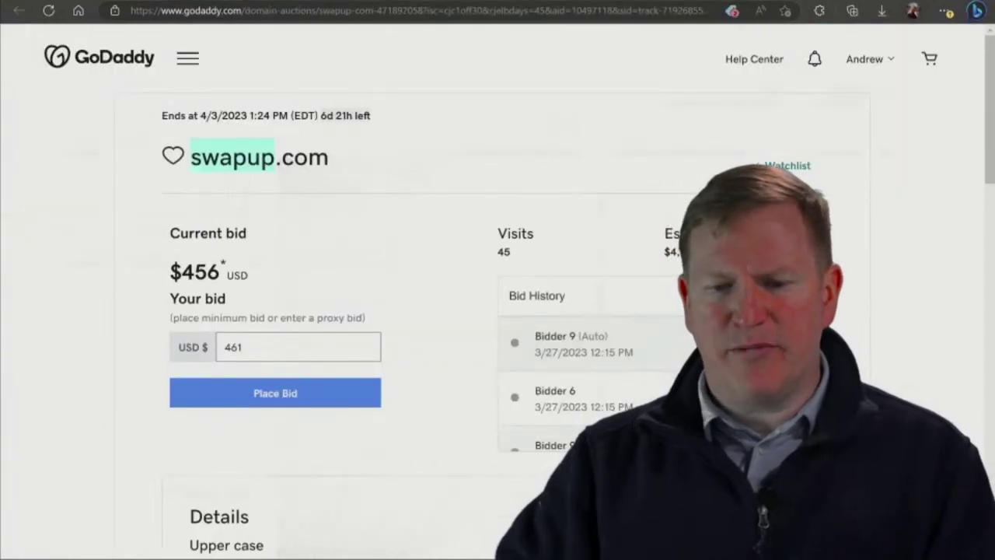
{"action": "left_click", "coordinate": [156, 1]}
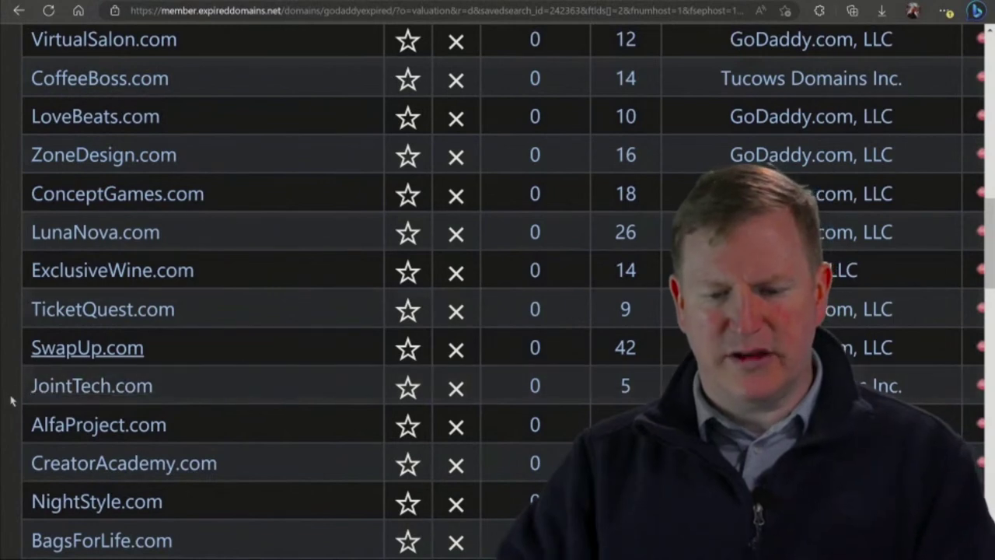
{"action": "scroll", "coordinate": [11, 400], "scroll_direction": "down", "scroll_amount": 3}
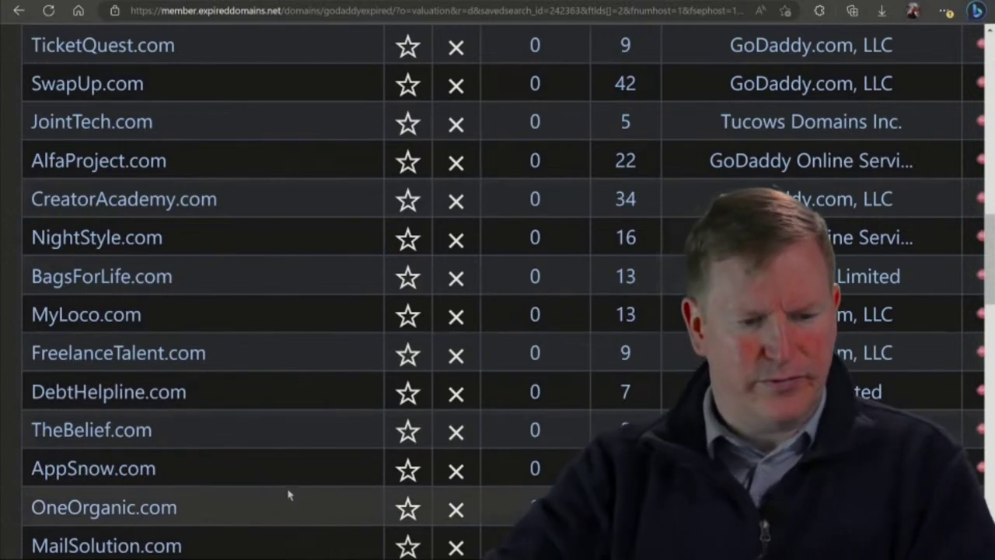
{"action": "scroll", "coordinate": [285, 495], "scroll_direction": "down", "scroll_amount": 3}
{"action": "scroll", "coordinate": [285, 496], "scroll_direction": "down", "scroll_amount": 2}
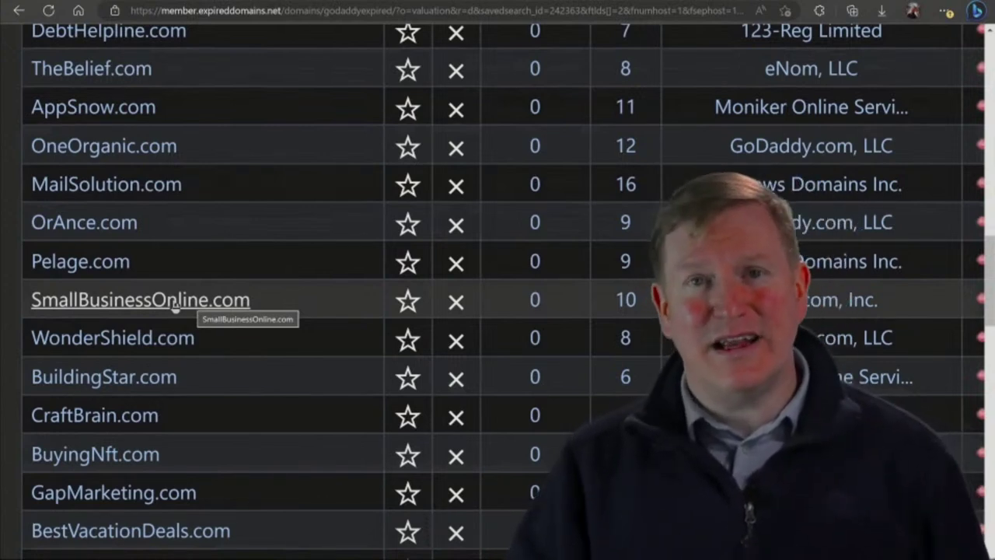
{"action": "left_click", "coordinate": [175, 305]}
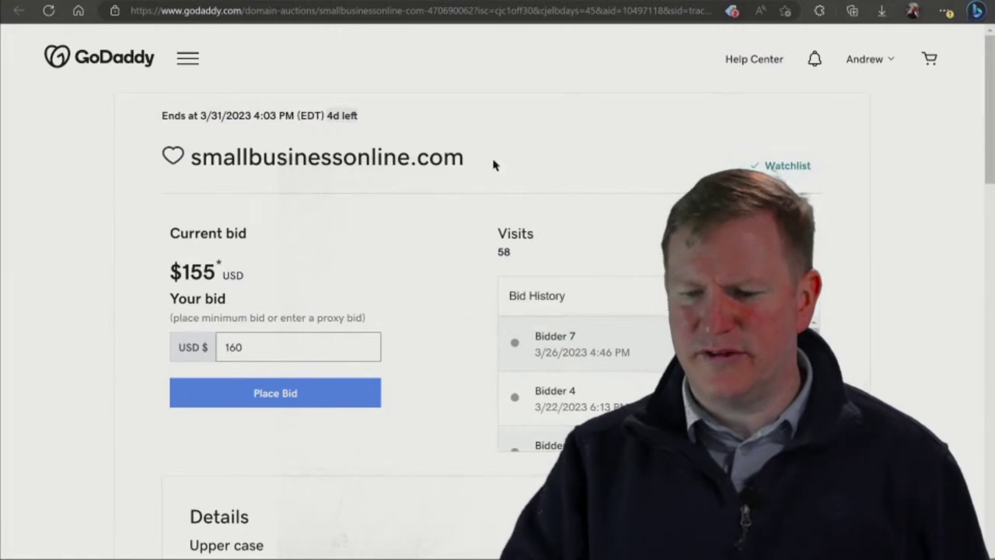
Copy the domain name without its extension from the SmallBusinessOnline.com listing and search SpyFu for the keyword "small business online".
{"action": "left_click_drag", "start_coordinate": [194, 156], "coordinate": [382, 158]}
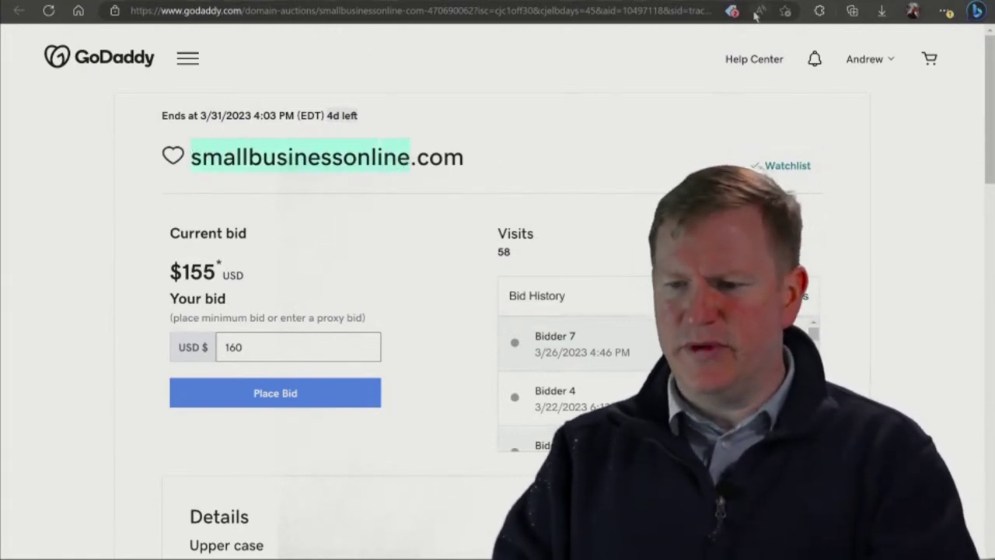
{"action": "key", "text": "ctrl+w"}
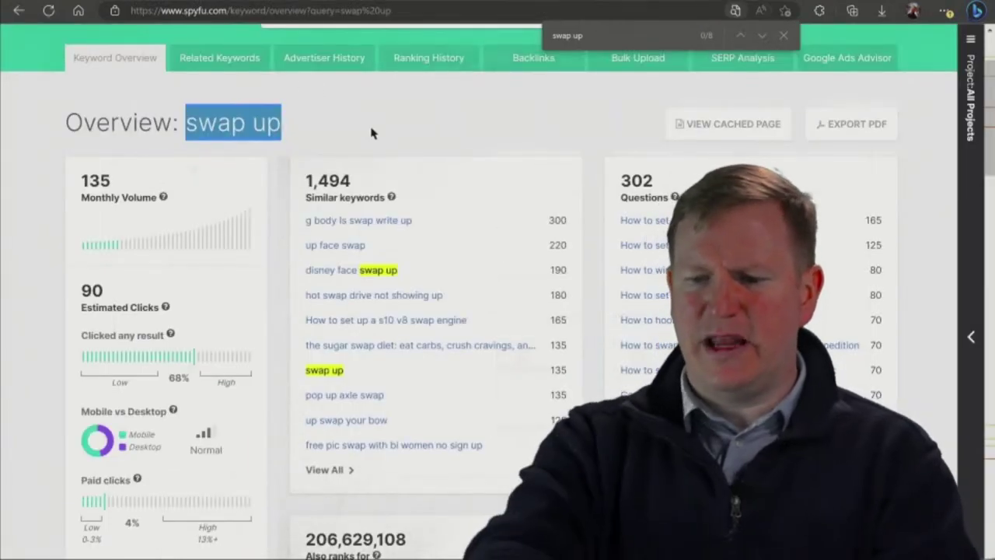
{"action": "scroll", "coordinate": [372, 134], "scroll_direction": "up", "scroll_amount": 2}
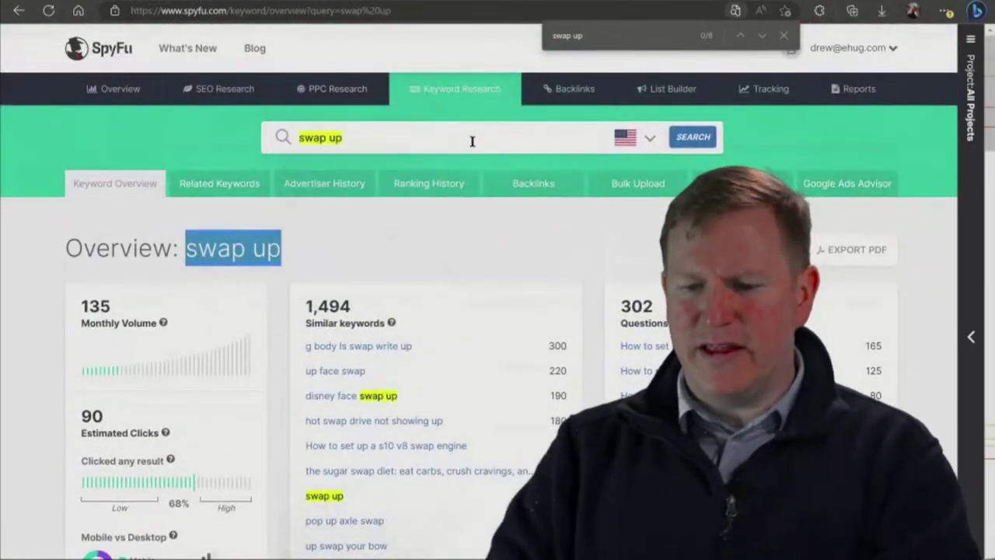
{"action": "left_click", "coordinate": [472, 141]}
{"action": "type", "text": "smallbusinessonline"}
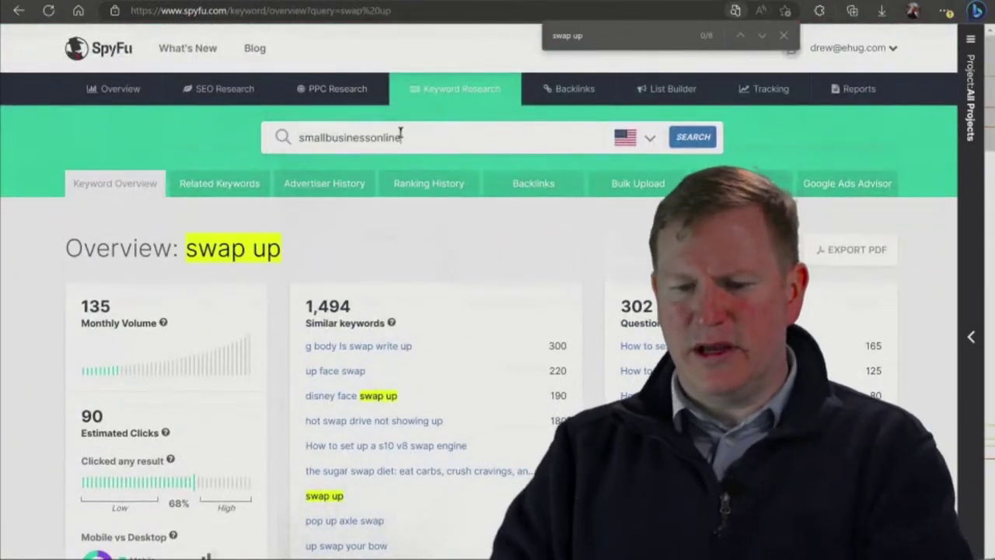
{"action": "left_click", "coordinate": [326, 137]}
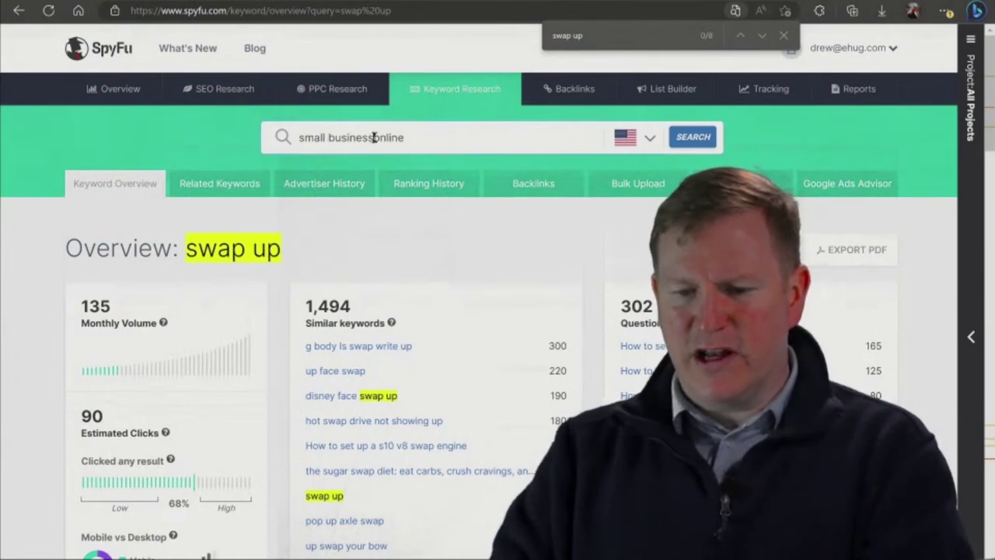
{"action": "left_click", "coordinate": [691, 144]}
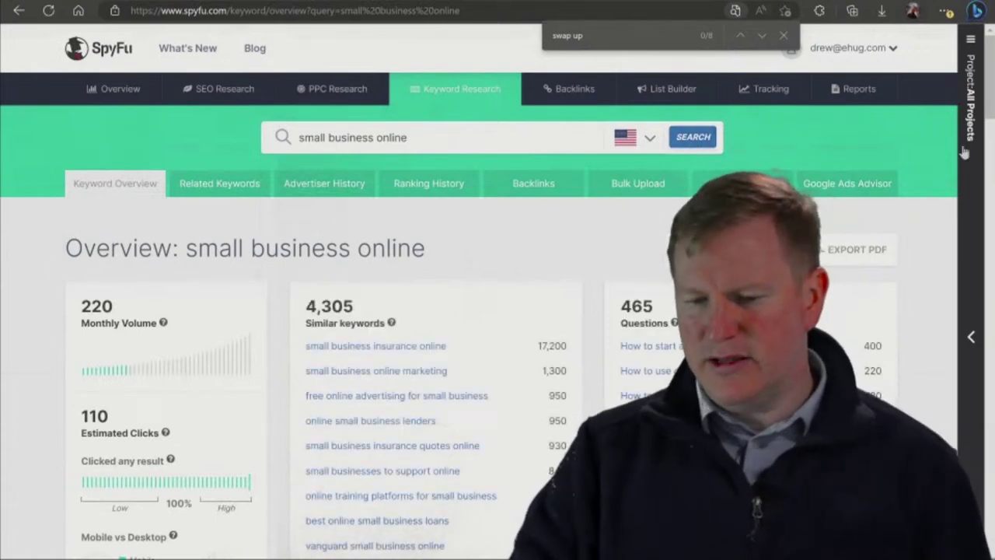
Find every occurrence of "small business online" within the keyword overview page.
{"action": "left_click_drag", "start_coordinate": [992, 90], "coordinate": [993, 114]}
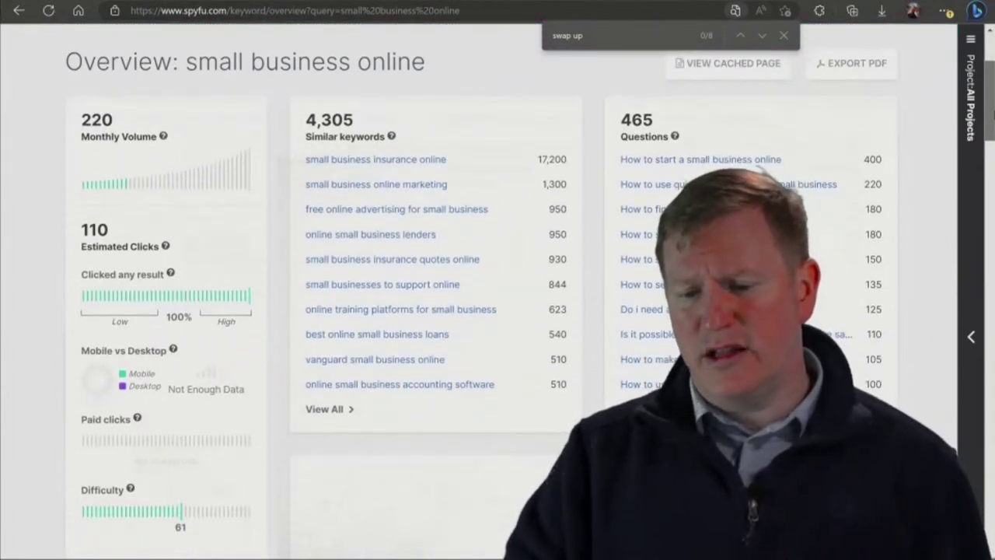
{"action": "key", "text": "ctrl+f"}
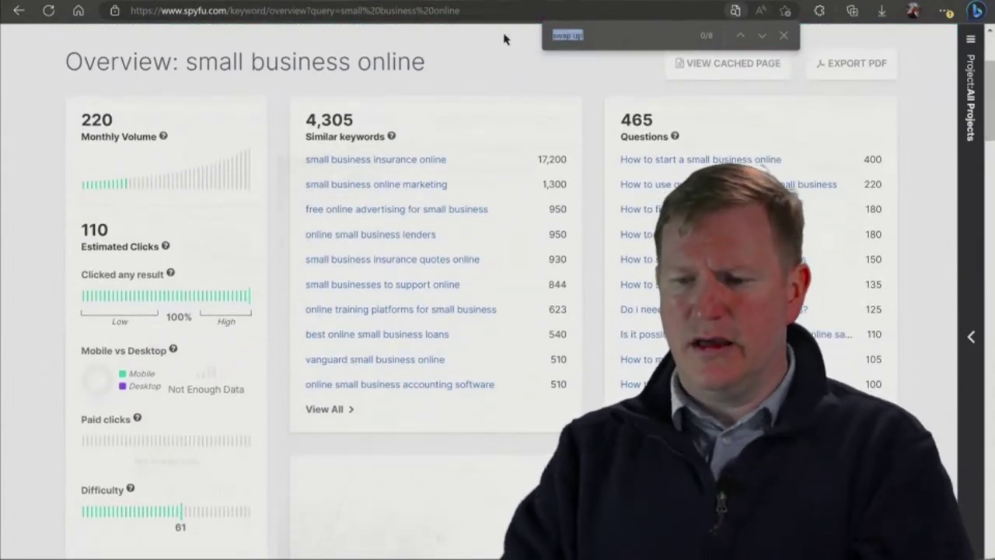
{"action": "type", "text": "smallbusinessonline"}
{"action": "left_click", "coordinate": [571, 35]}
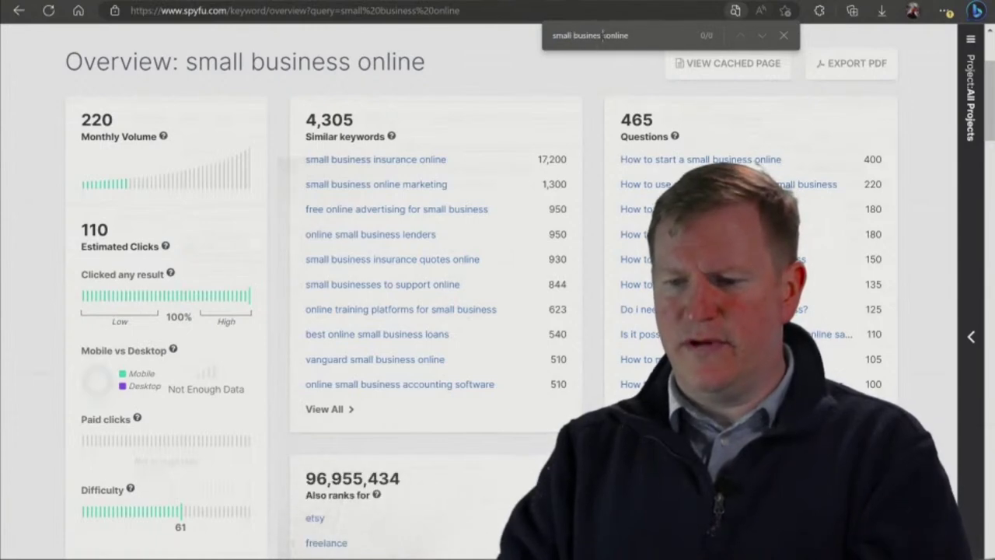
{"action": "key", "text": "BackSpace"}
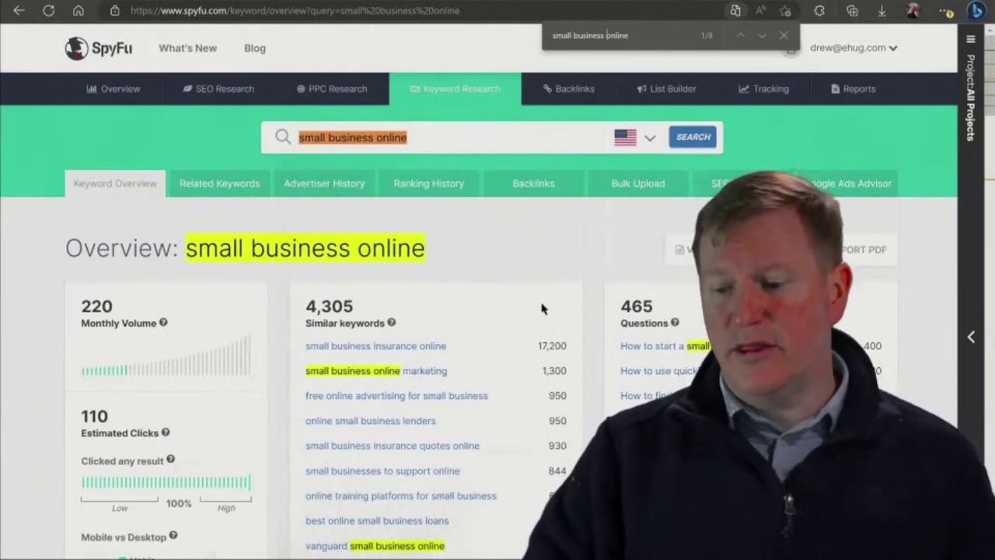
Review the small business online overview's similar keywords, questions and difficulty, and enlarge the page to read its Google-provided cost and search volume data.
{"action": "scroll", "coordinate": [607, 366], "scroll_direction": "down", "scroll_amount": 2}
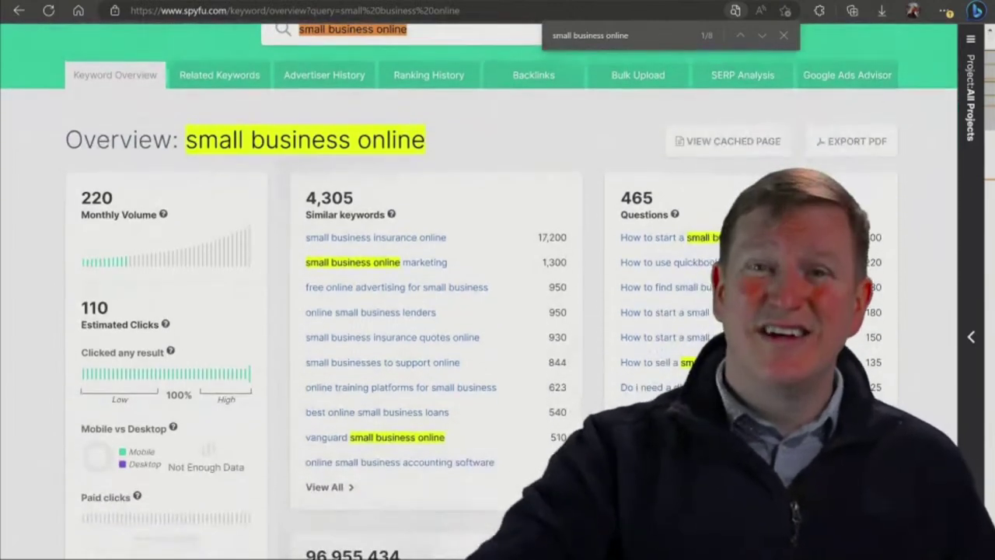
{"action": "scroll", "coordinate": [607, 367], "scroll_direction": "down", "scroll_amount": 4}
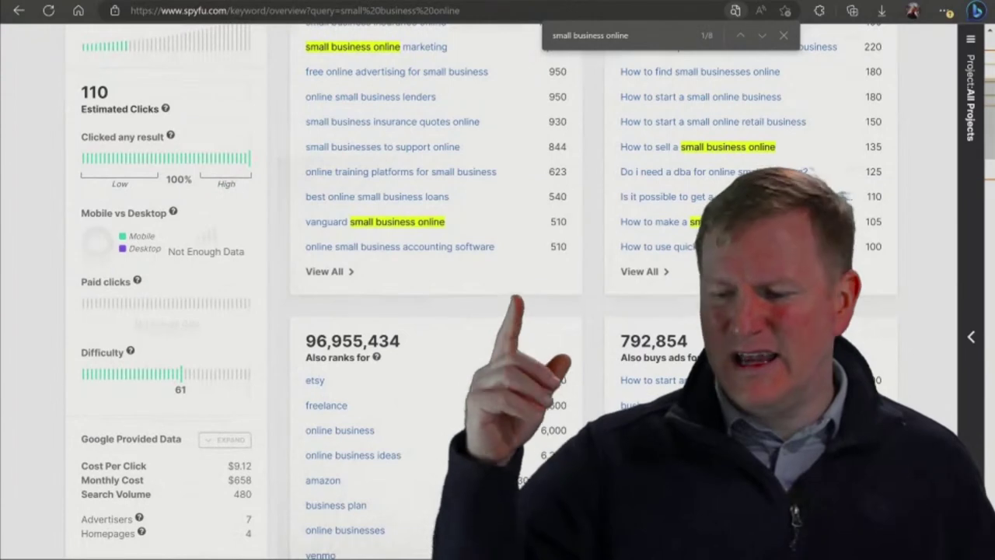
{"action": "scroll", "coordinate": [607, 367], "scroll_direction": "up", "scroll_amount": 2}
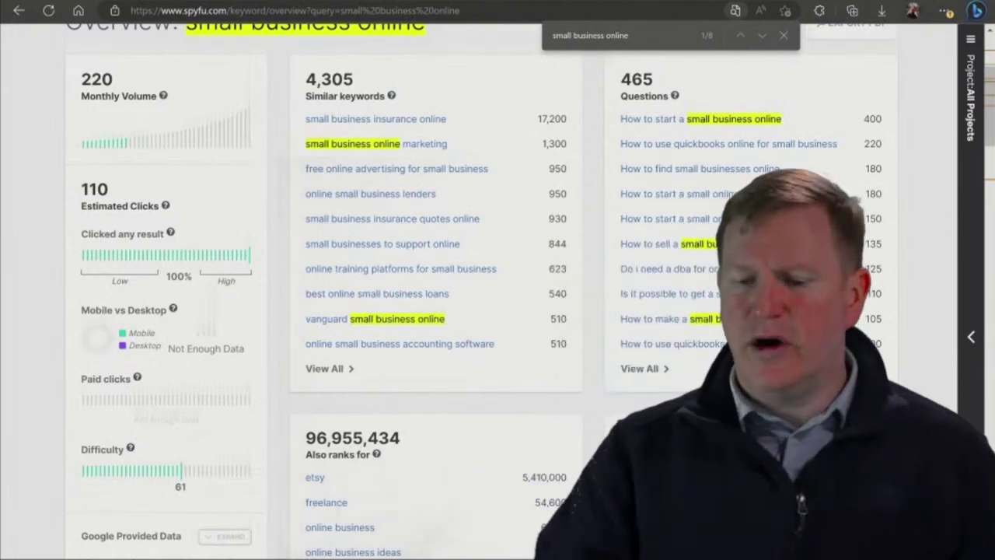
{"action": "scroll", "coordinate": [498, 311], "scroll_direction": "down", "scroll_amount": 3}
{"action": "key", "text": "ctrl+plus"}
{"action": "key", "text": "ctrl+plus"}
{"action": "key", "text": "ctrl+plus"}
{"action": "key", "text": "ctrl+plus"}
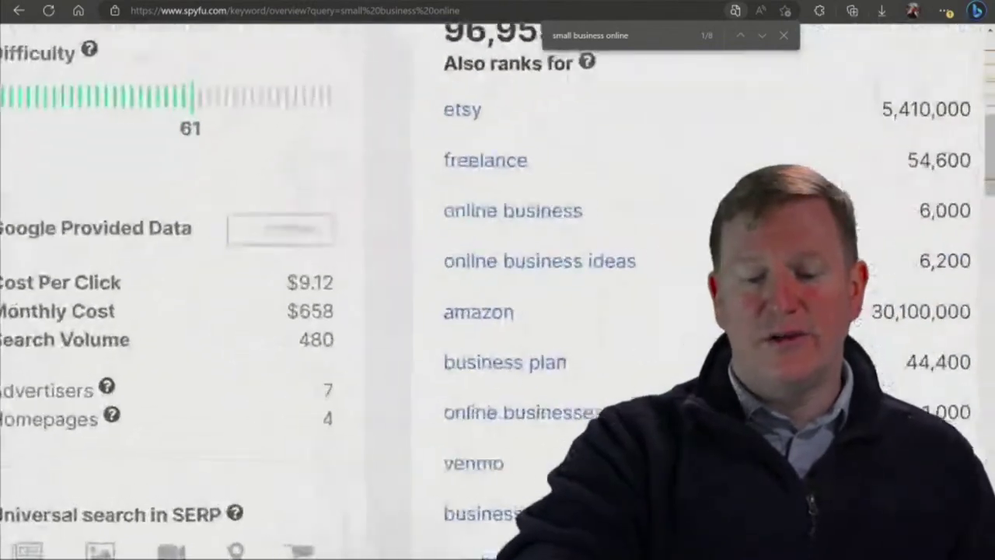
{"action": "scroll", "coordinate": [311, 311], "scroll_direction": "left", "scroll_amount": 1}
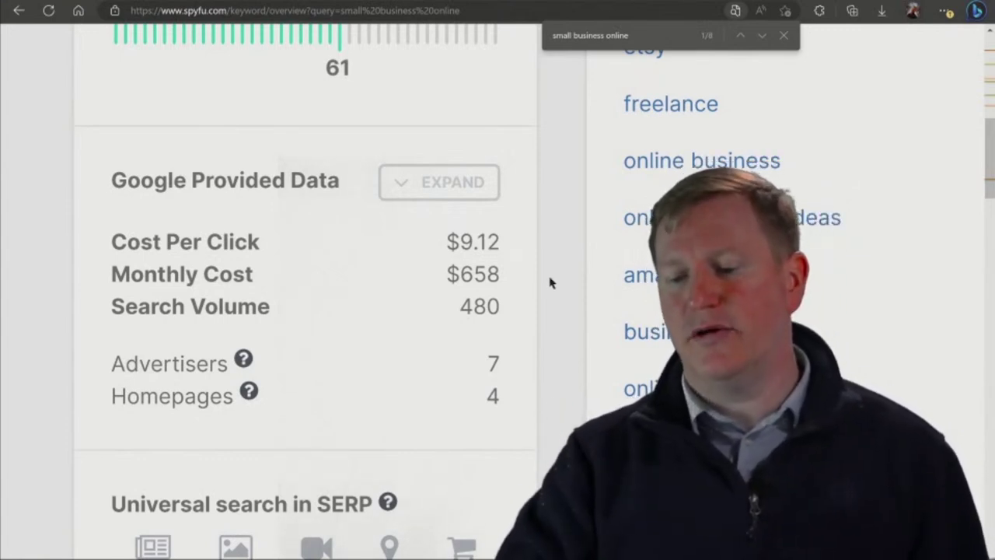
Restore the page's normal size and check the current bid on the smallbusinessonline.com auction before returning to the keyword overview.
{"action": "key", "text": "ctrl+0"}
{"action": "scroll", "coordinate": [549, 282], "scroll_direction": "up", "scroll_amount": 8}
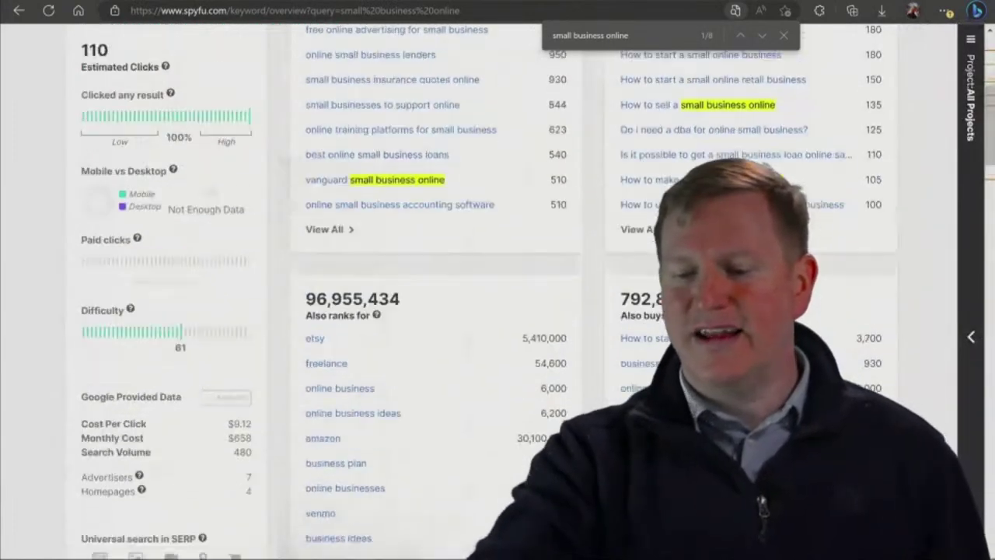
{"action": "scroll", "coordinate": [480, 291], "scroll_direction": "down", "scroll_amount": 1}
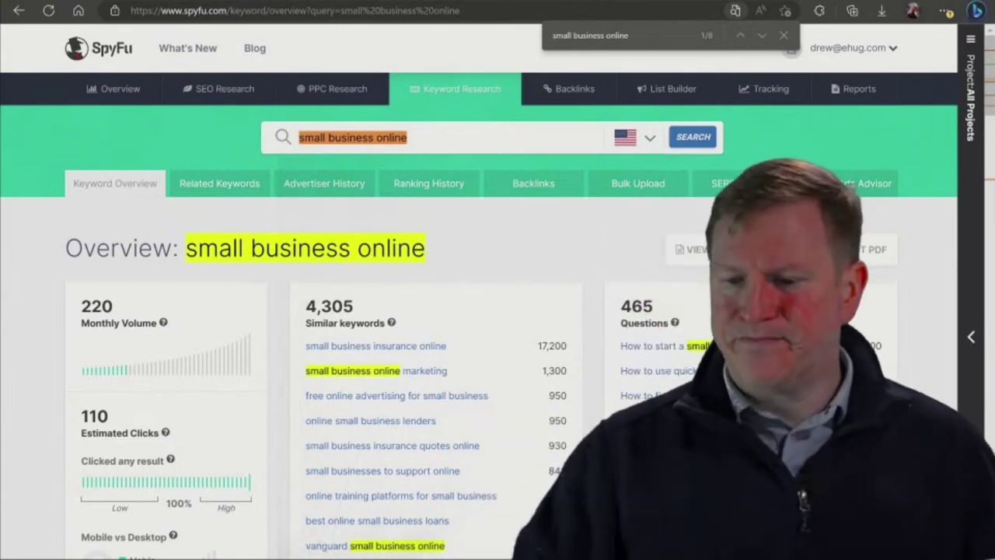
{"action": "key", "text": "Escape"}
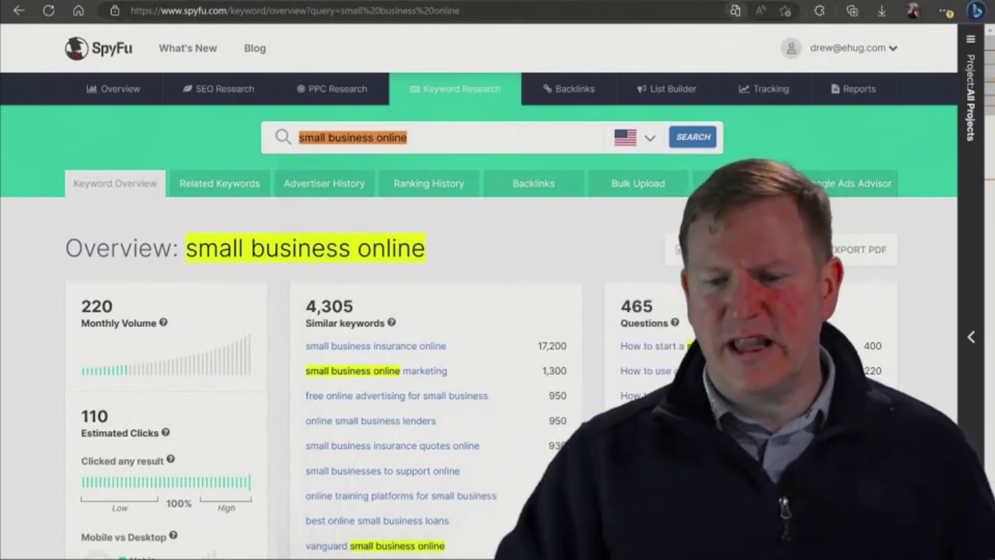
{"action": "key", "text": "ctrl+Tab"}
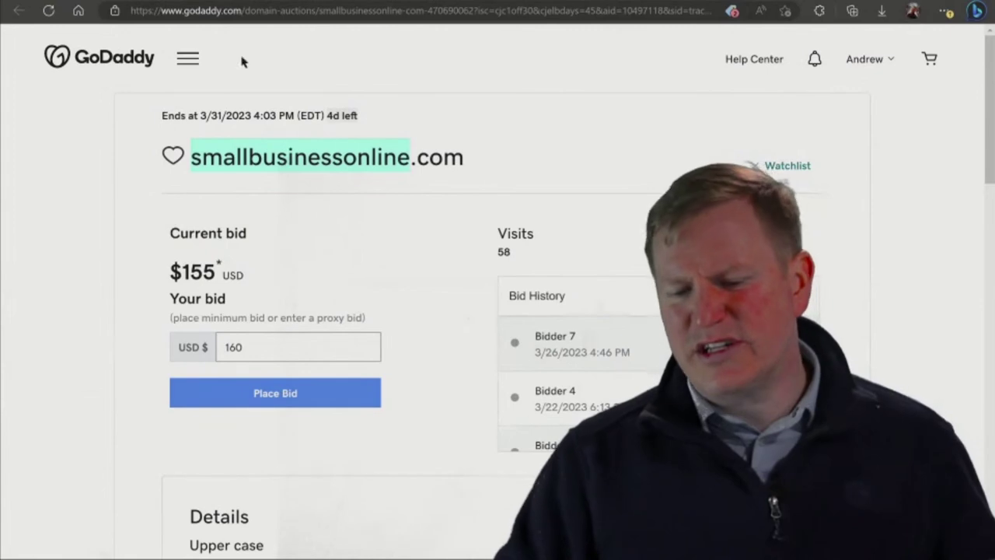
{"action": "left_click", "coordinate": [394, 202]}
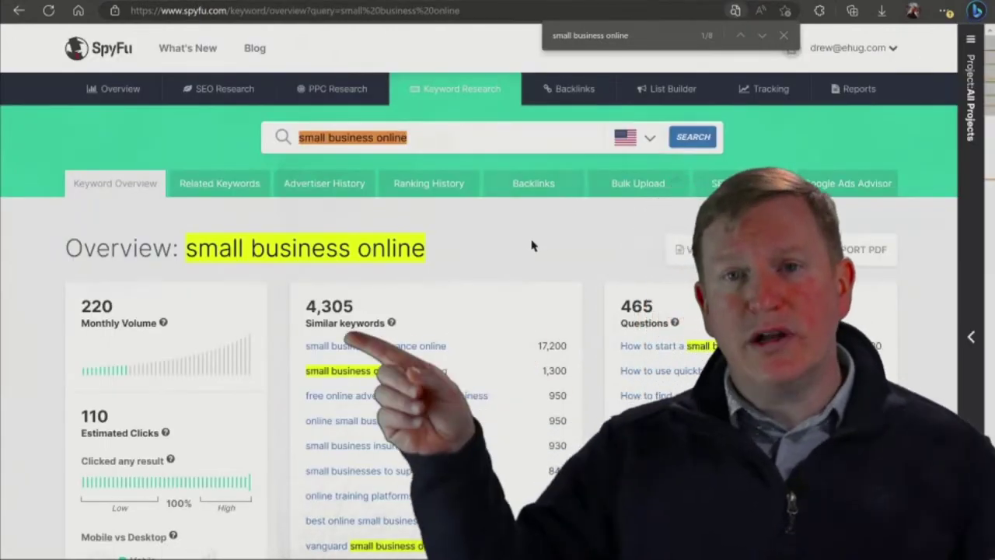
Re-examine the small business online overview's Google-provided data, difficulty, estimated clicks, monthly volume and similar keywords against the auction listing.
{"action": "scroll", "coordinate": [532, 245], "scroll_direction": "down", "scroll_amount": 6}
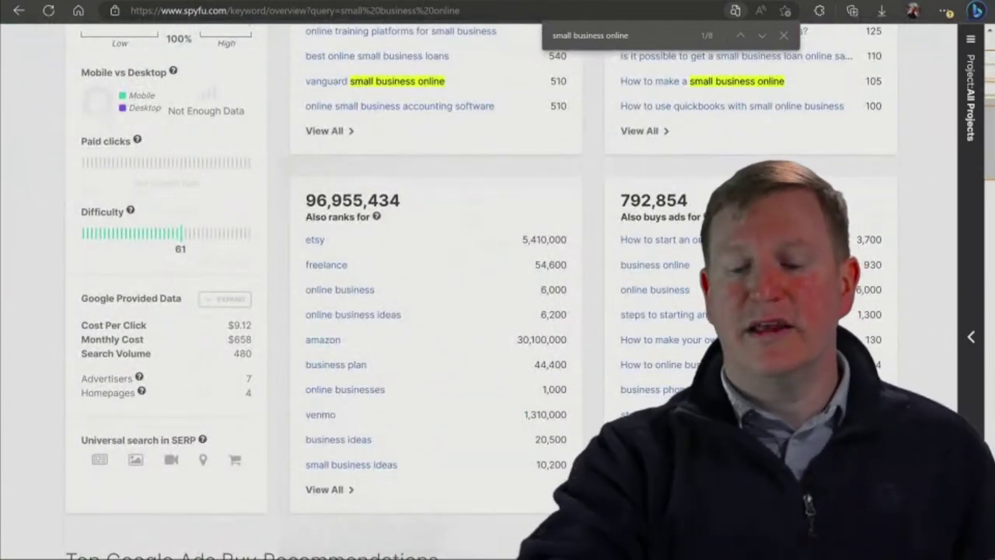
{"action": "scroll", "coordinate": [498, 291], "scroll_direction": "up", "scroll_amount": 5}
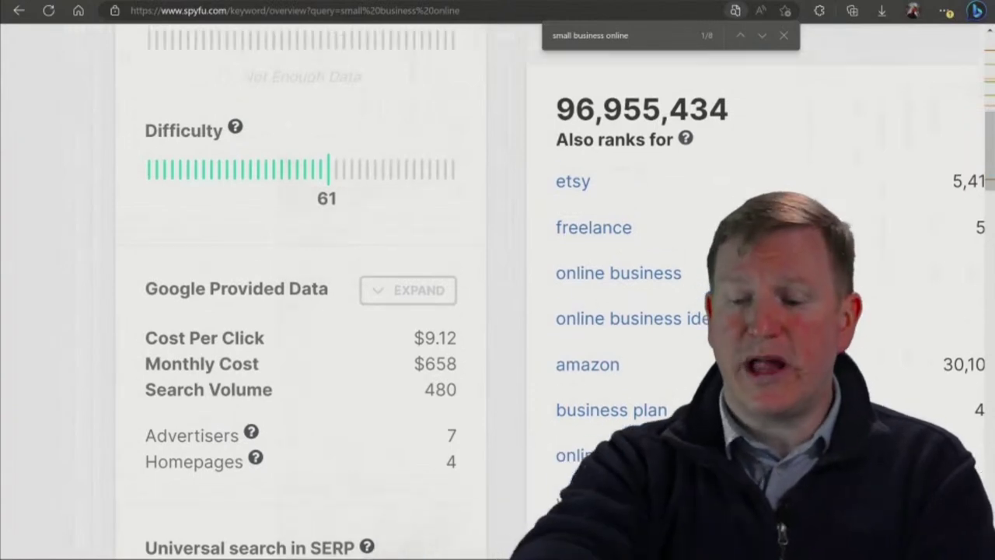
{"action": "scroll", "coordinate": [498, 295], "scroll_direction": "up", "scroll_amount": 6}
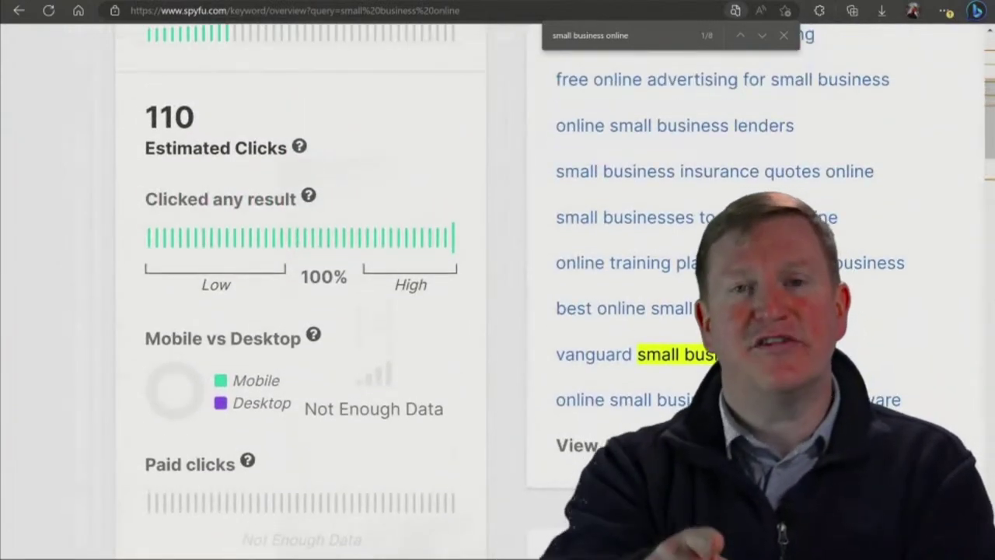
{"action": "scroll", "coordinate": [498, 296], "scroll_direction": "up", "scroll_amount": 8}
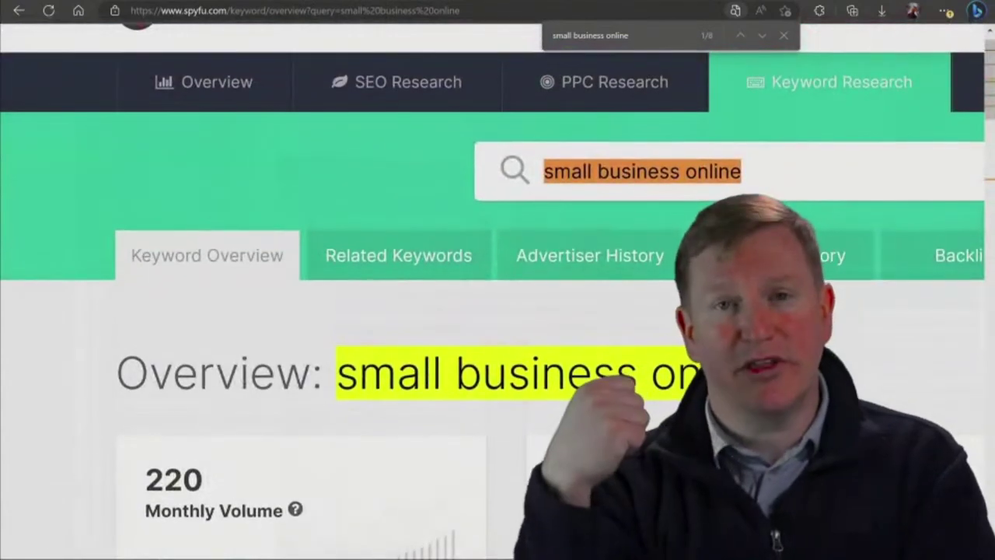
{"action": "scroll", "coordinate": [498, 295], "scroll_direction": "down", "scroll_amount": 4}
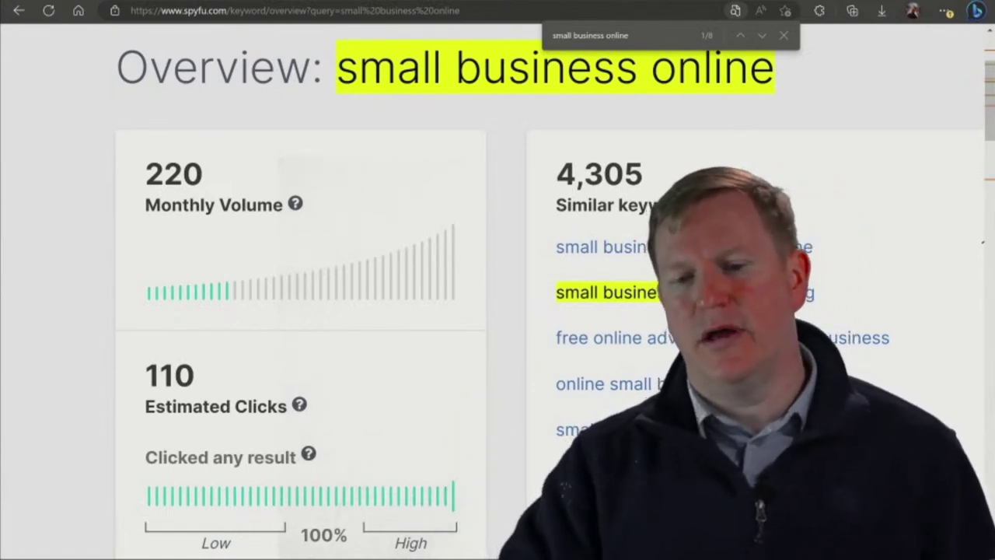
{"action": "key", "text": "Escape"}
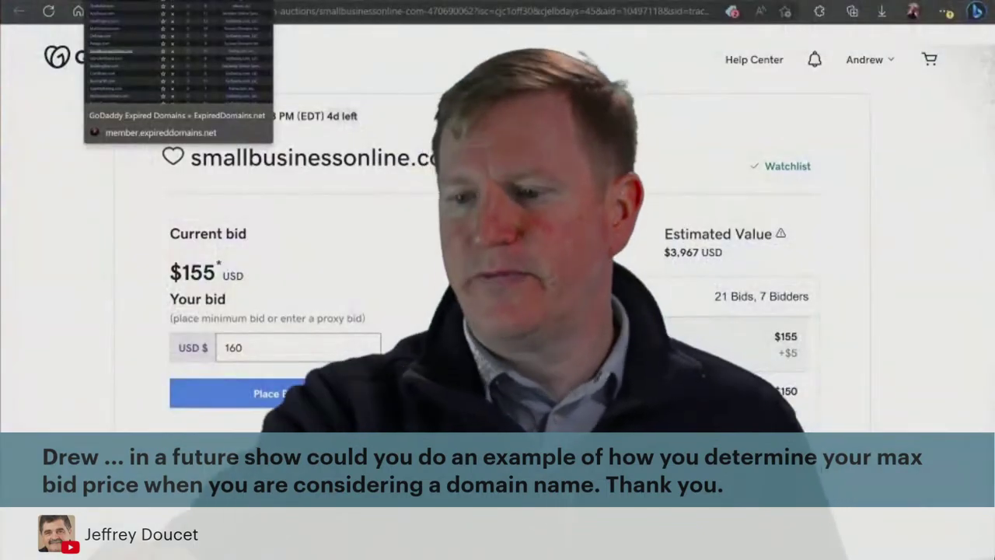
{"action": "key", "text": "ctrl+0"}
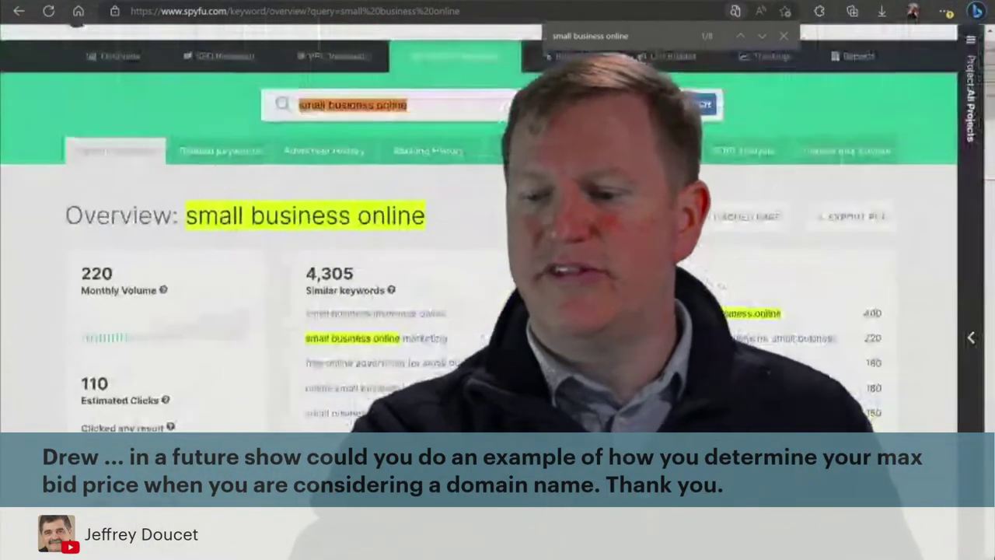
{"action": "scroll", "coordinate": [497, 280], "scroll_direction": "down", "scroll_amount": 2}
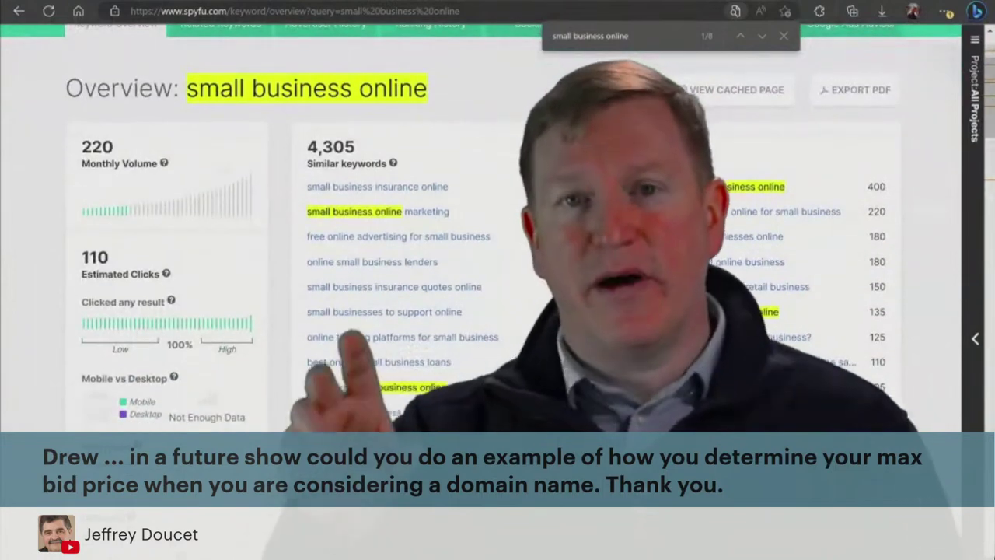